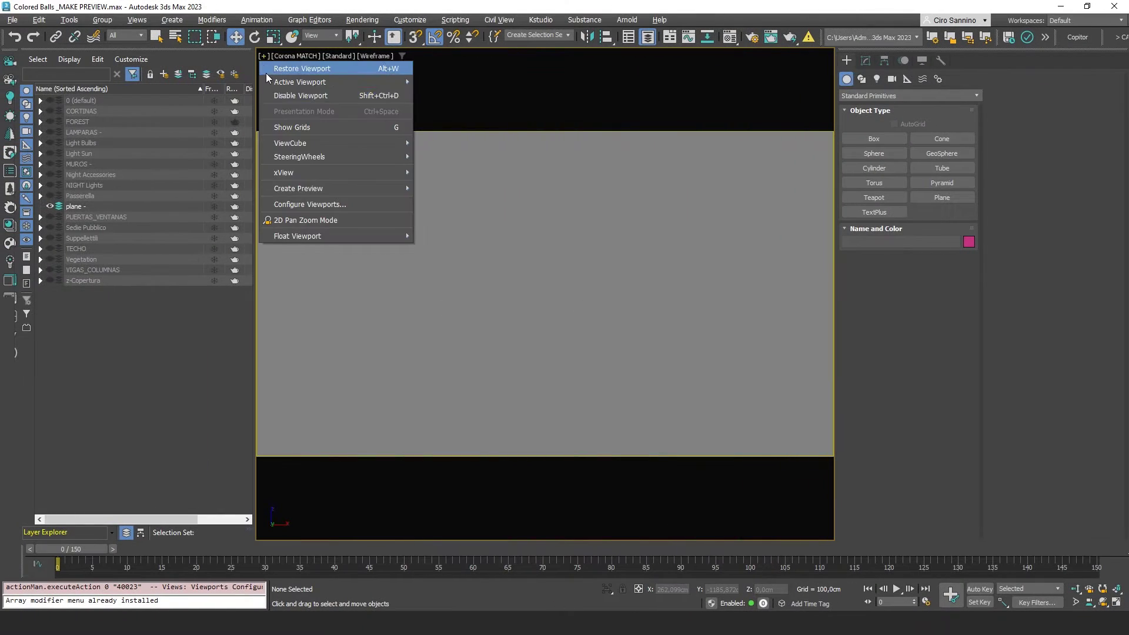
Step: Load the living-room reference image as the background of the Corona MATCH camera viewport
click(336, 204)
click(653, 404)
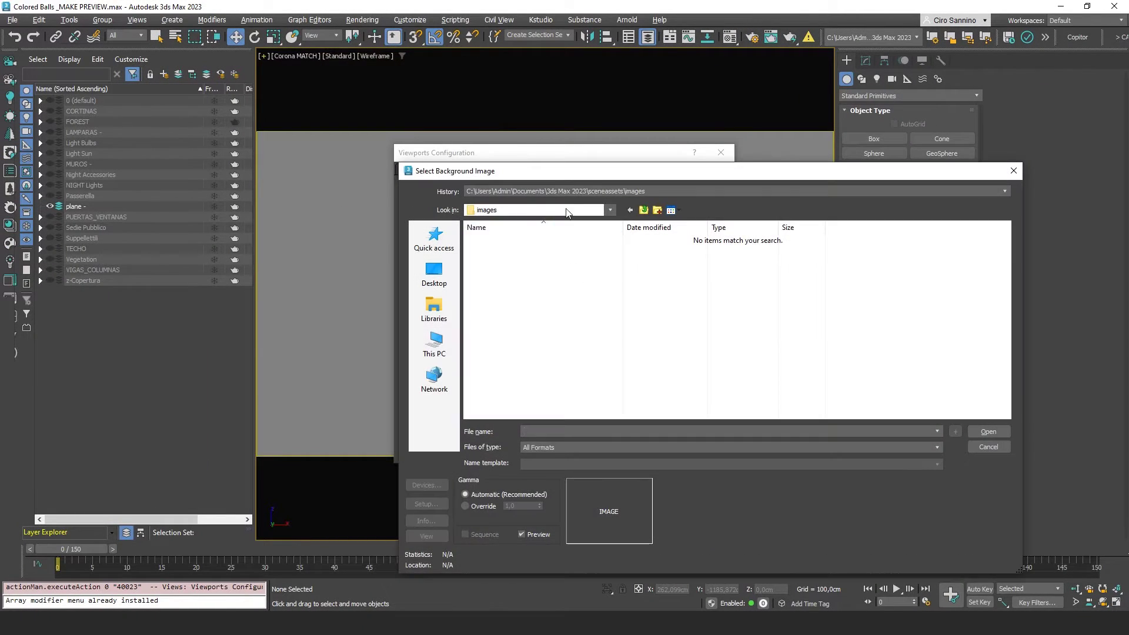
click(1000, 193)
click(589, 210)
click(512, 260)
click(985, 430)
click(630, 448)
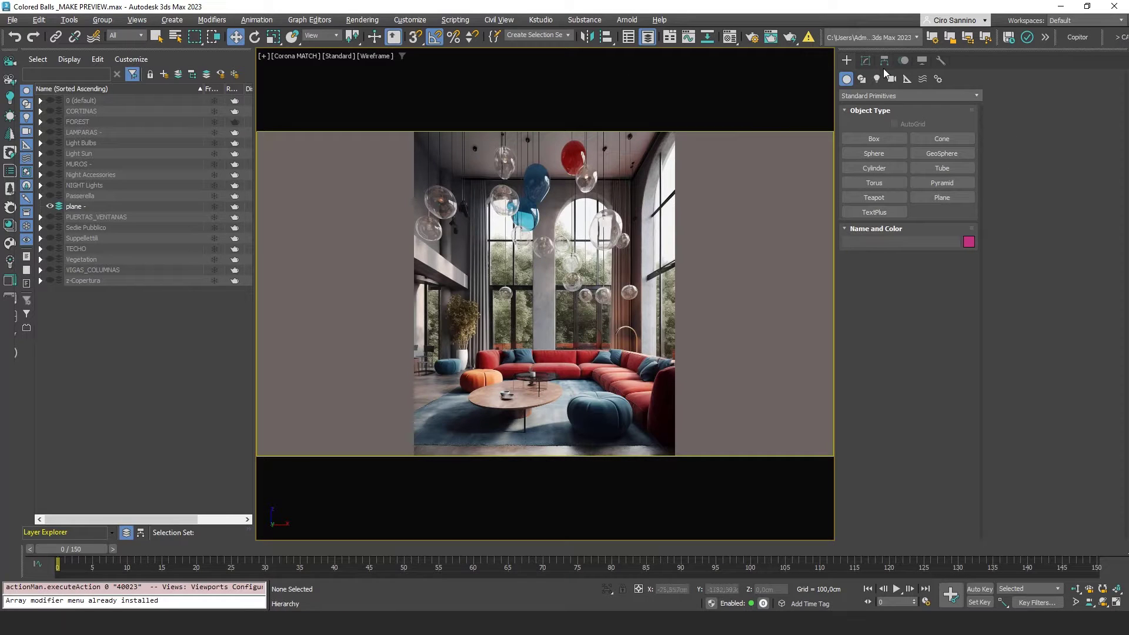
Step: Show the Perspective Match vanishing lines over the background image, try shifting them and undo the shift
click(940, 62)
click(941, 126)
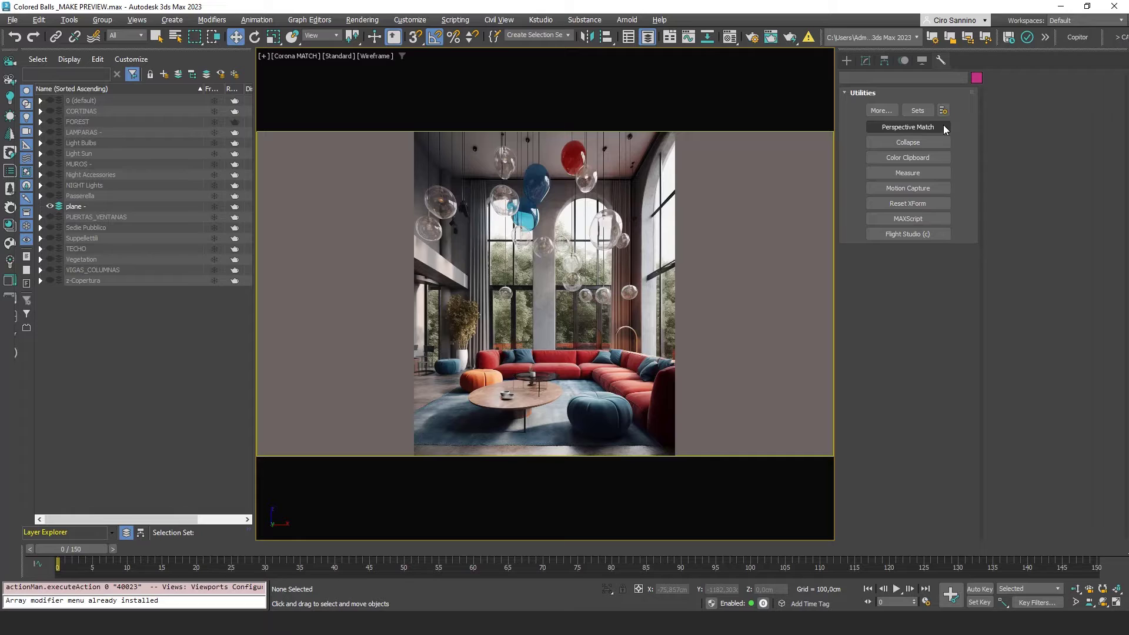
drag(588, 351, 569, 352)
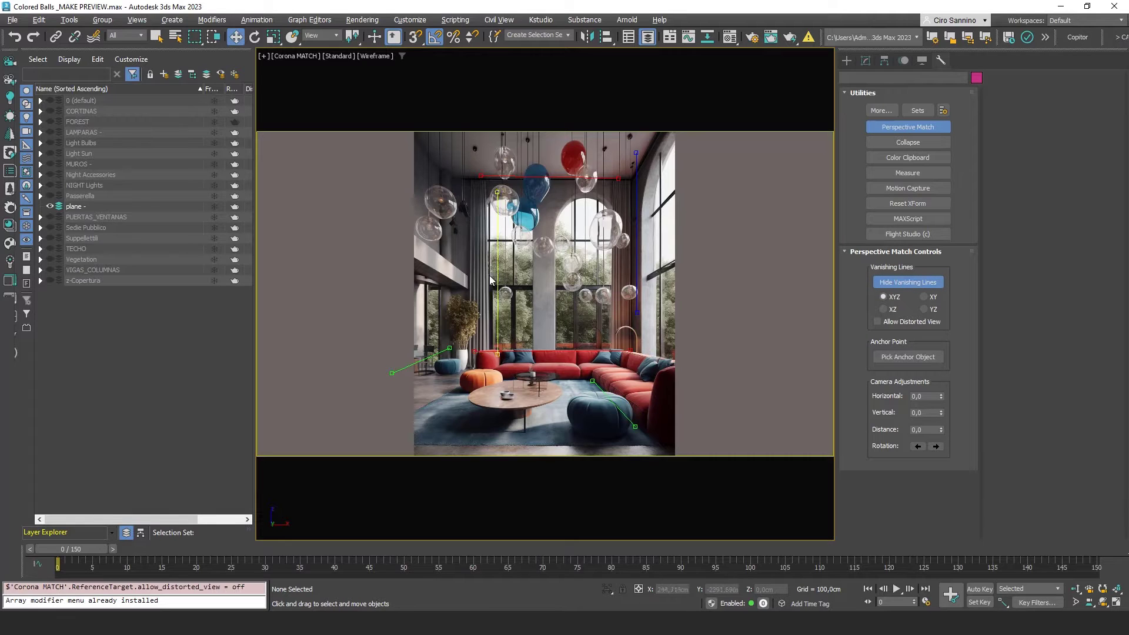
key(ctrl+z)
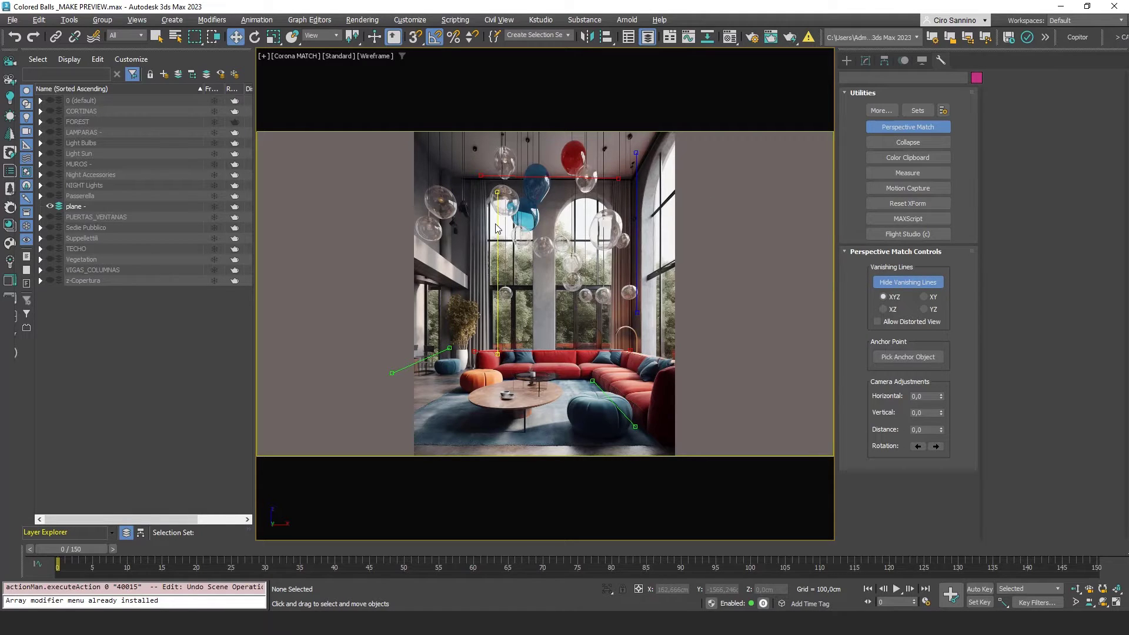
Step: Draw a plane about 525 by 456 cm on the room's floor and raise it to the ceiling to check the perspective
click(847, 60)
click(942, 197)
drag(444, 372, 731, 454)
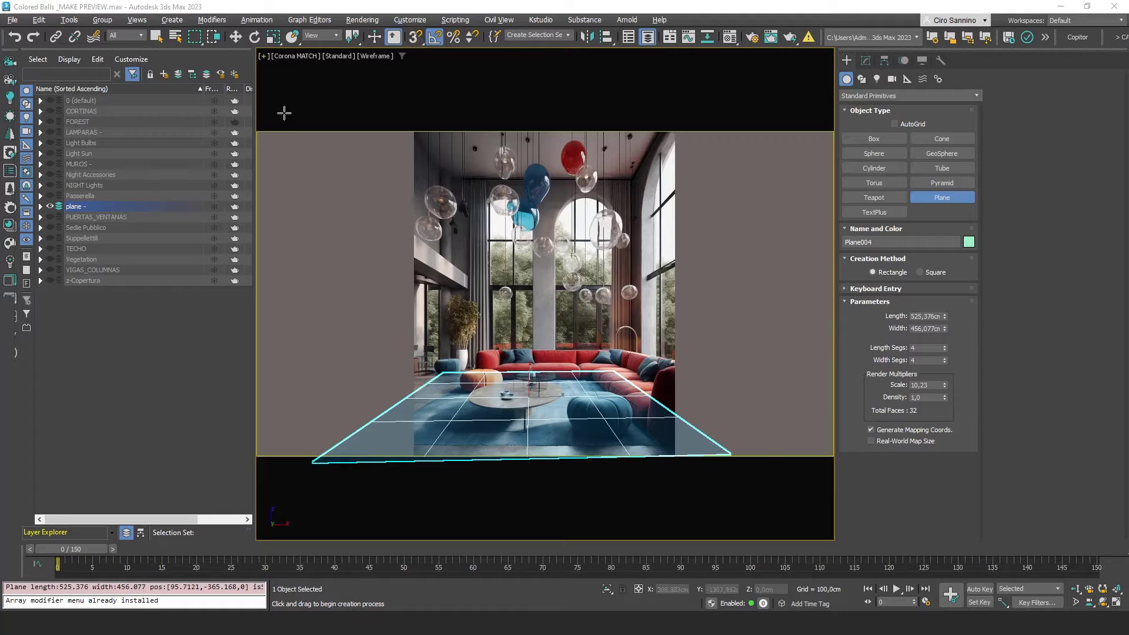
key(w)
drag(530, 412, 567, 119)
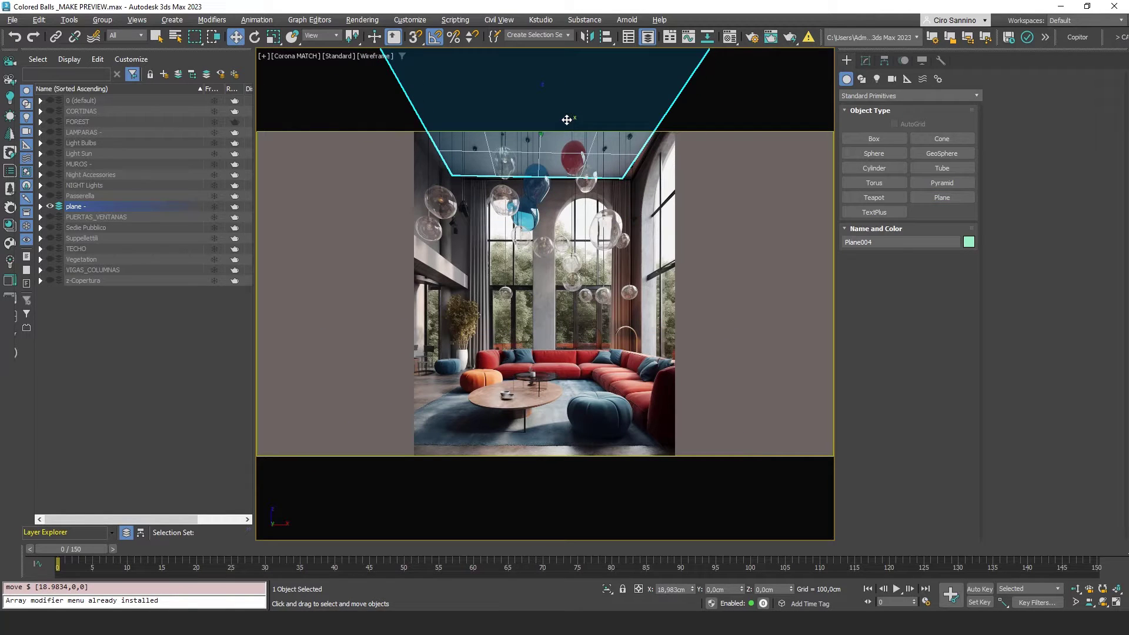
Step: Undo the test plane's last move and delete the plane
click(866, 60)
key(ctrl+z)
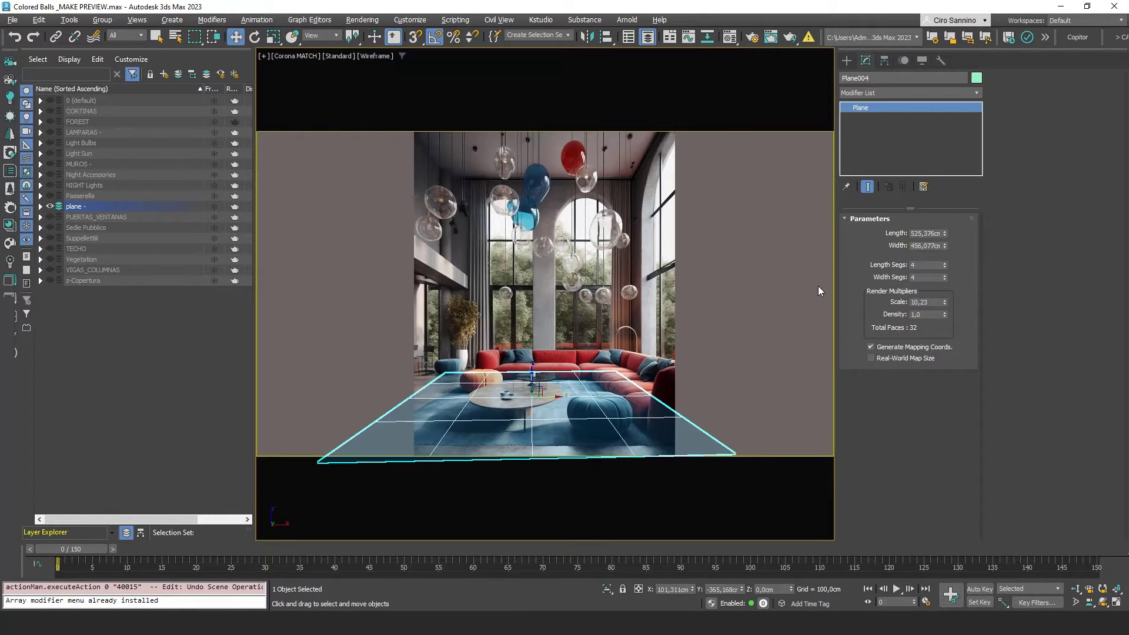
key(Delete)
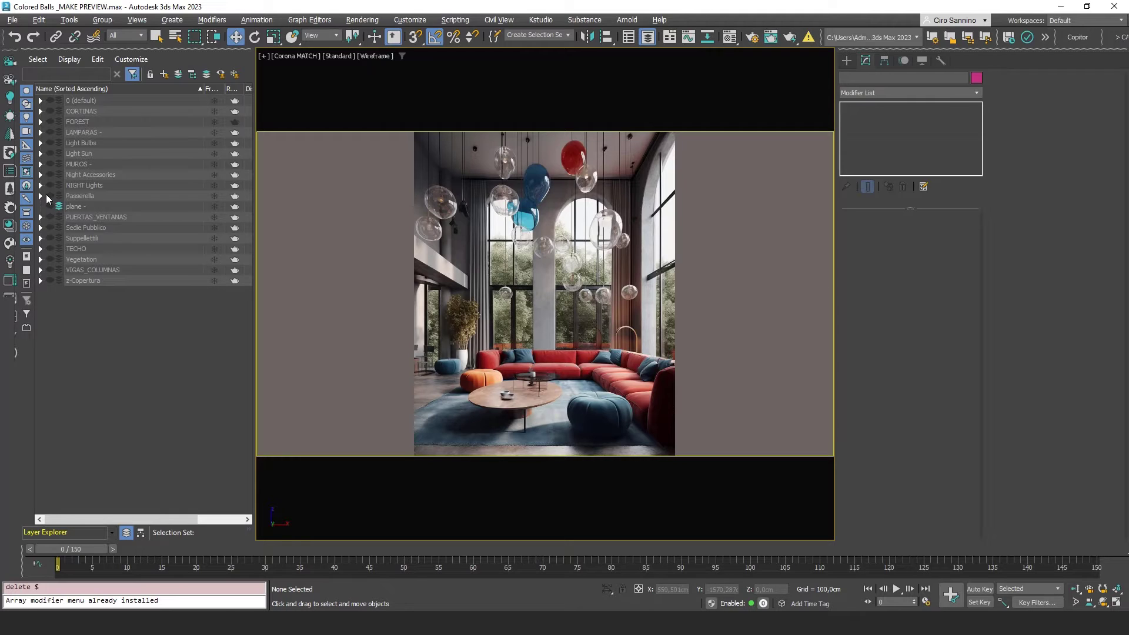
Step: Make the MUROS wall layer visible
click(50, 165)
click(56, 165)
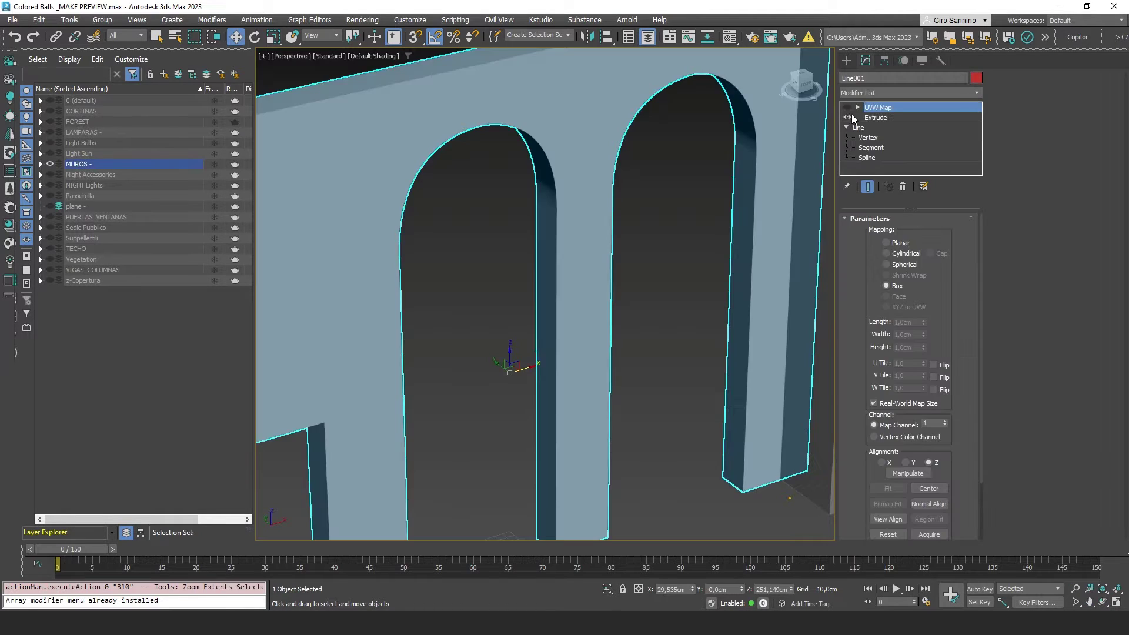
Step: Try moving the arch vertices in the base line of the extruded wall, and undo the move
click(859, 127)
click(849, 118)
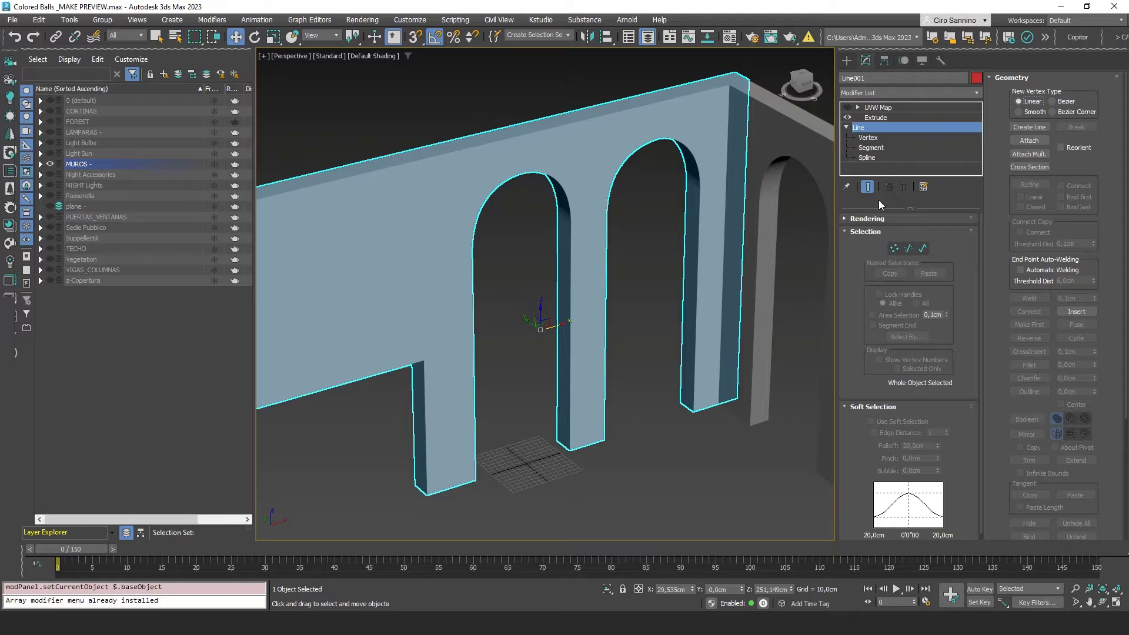
click(895, 247)
alt+middle_drag(686, 398, 509, 87)
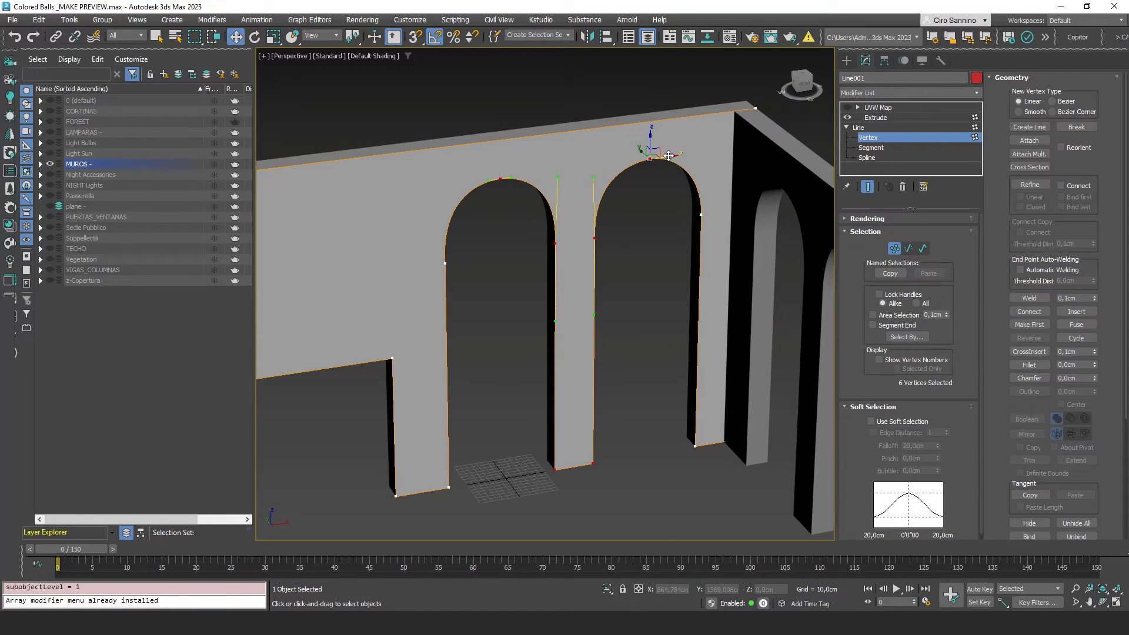
mouse_move(669, 156)
mouse_down()
mouse_move(670, 136)
mouse_move(685, 158)
mouse_move(662, 162)
mouse_up()
key(ctrl+z)
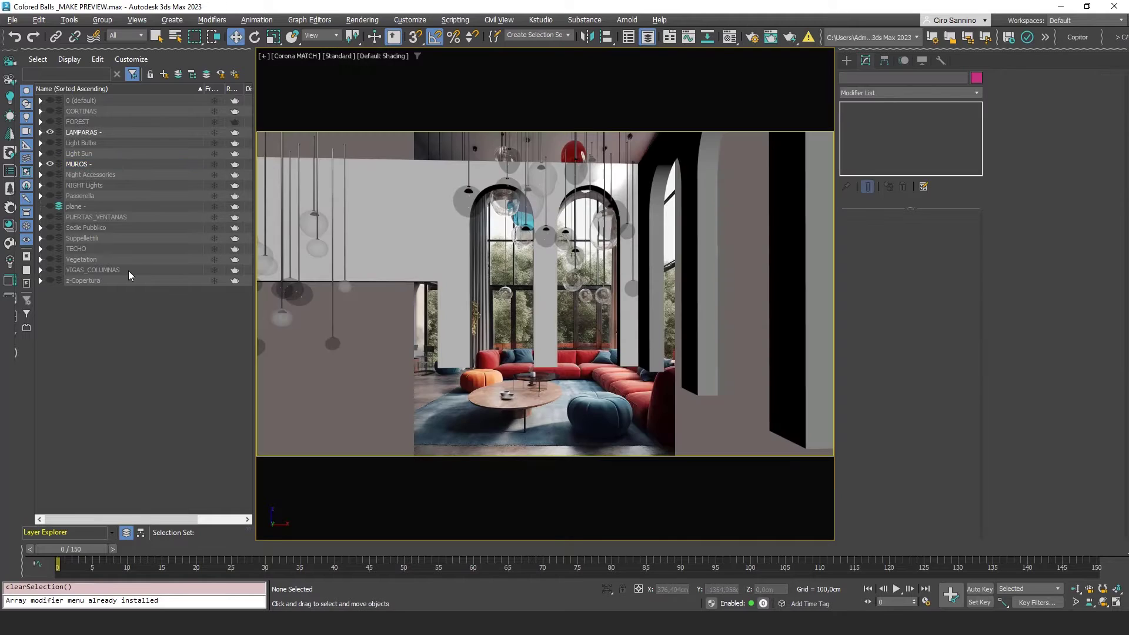
Step: Turn on edged faces and show the CORTINAS, FOREST, Light Bulbs, Night Accessories and PUERTAS_VENTANAS layers
key(F4)
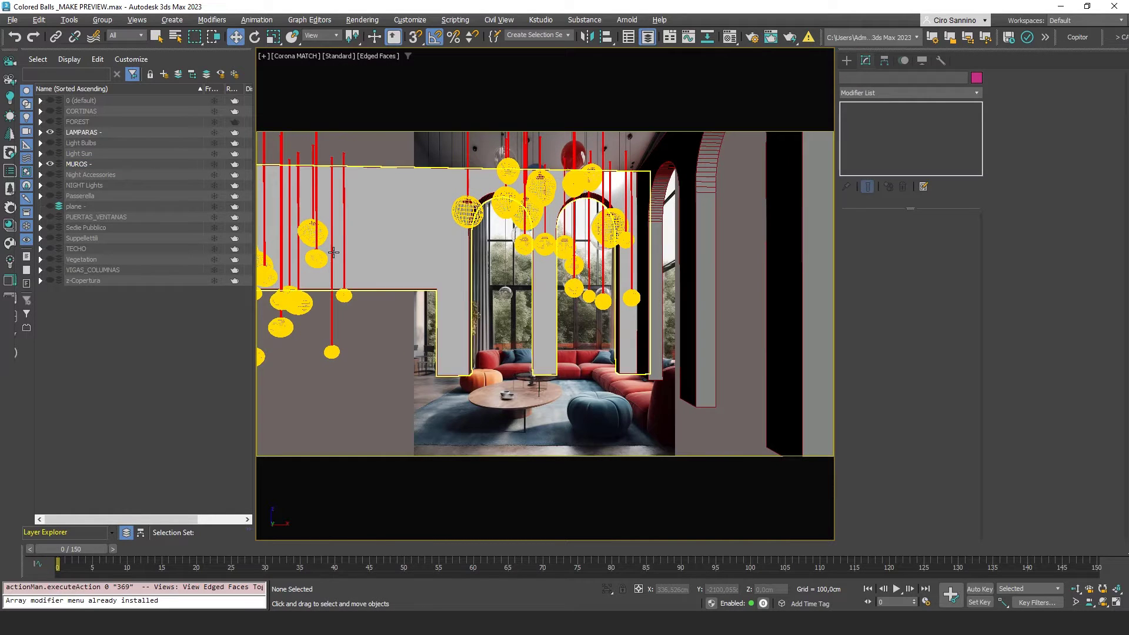
click(50, 111)
click(50, 121)
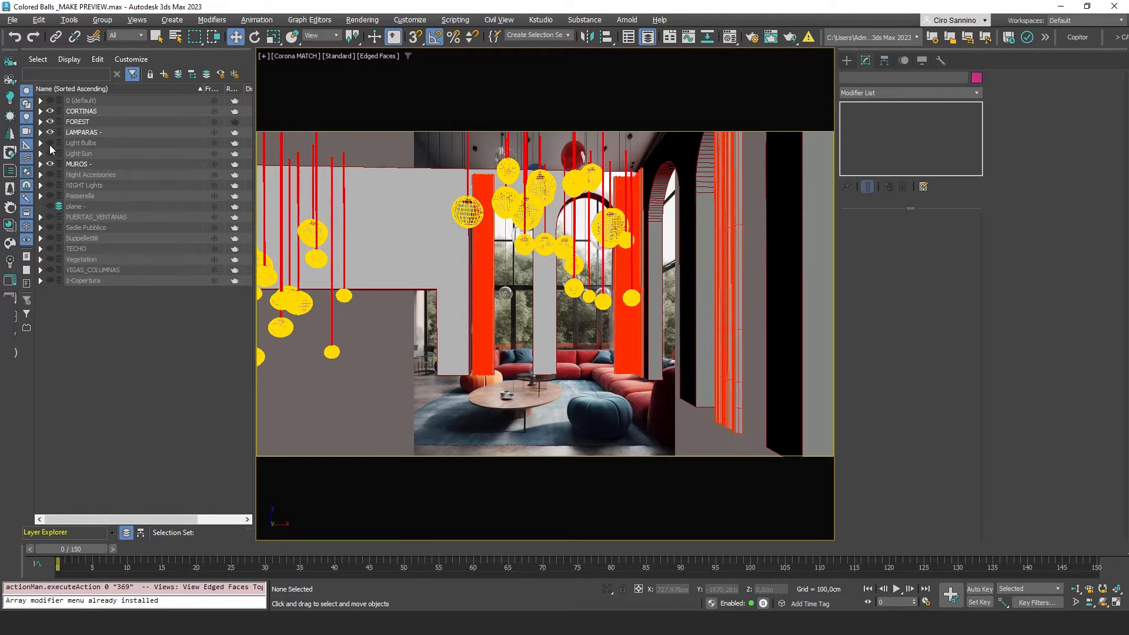
click(50, 143)
click(50, 175)
click(51, 218)
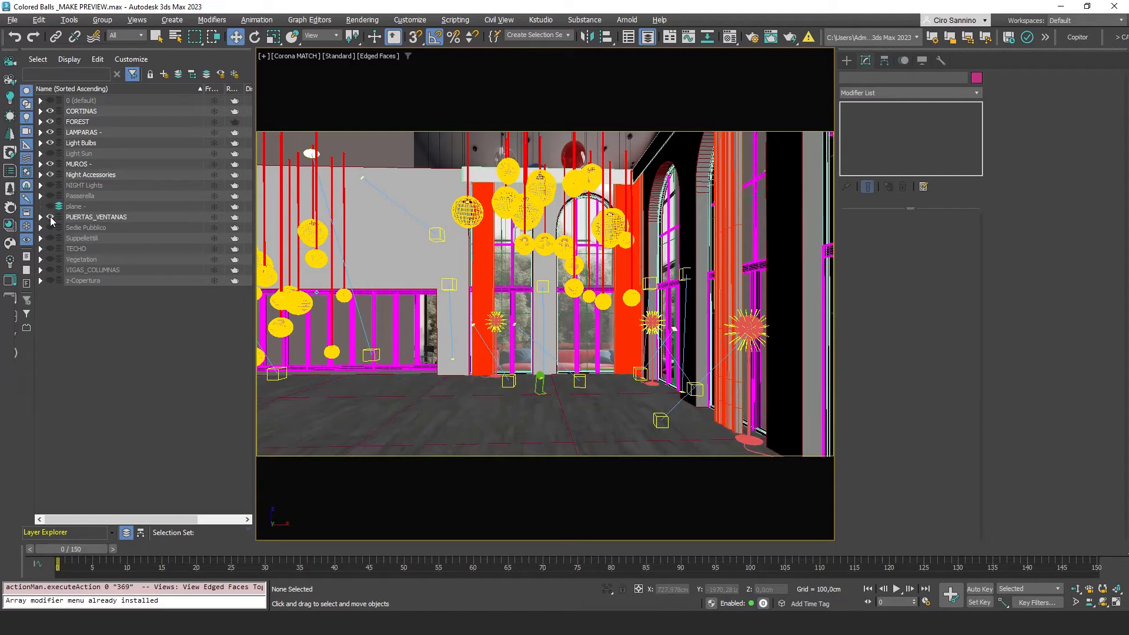
Step: Show all remaining hidden layers except the plane layer, including 0 (default) and Passerella, and display the camera view with default shading
click(50, 154)
click(50, 185)
click(50, 238)
click(50, 249)
click(50, 259)
click(50, 270)
click(50, 281)
key(F3)
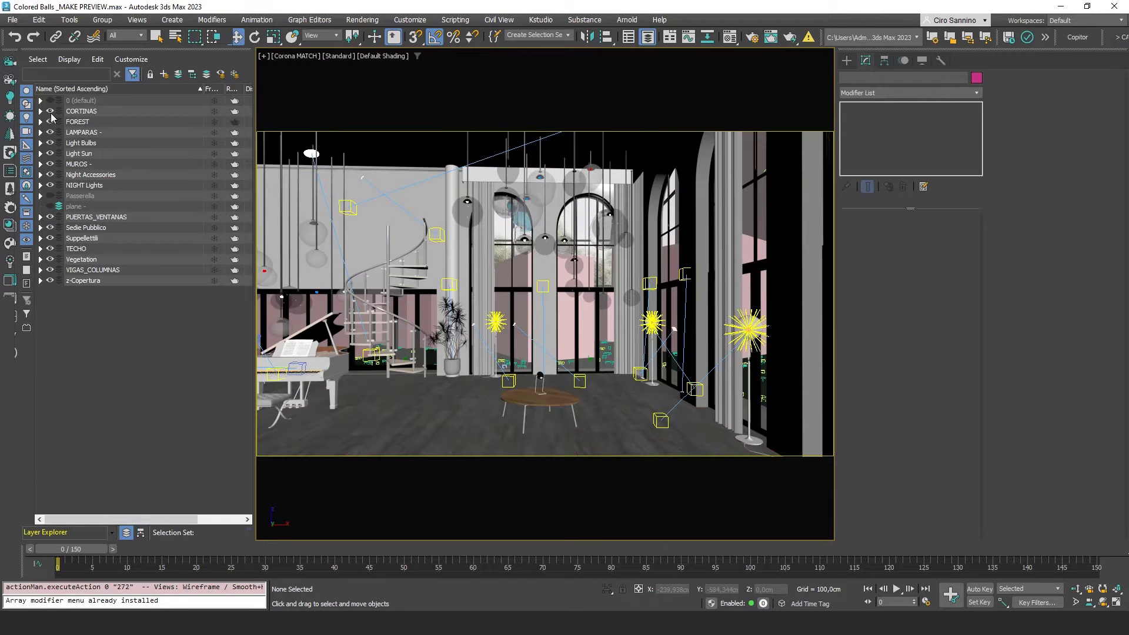
click(50, 100)
click(50, 195)
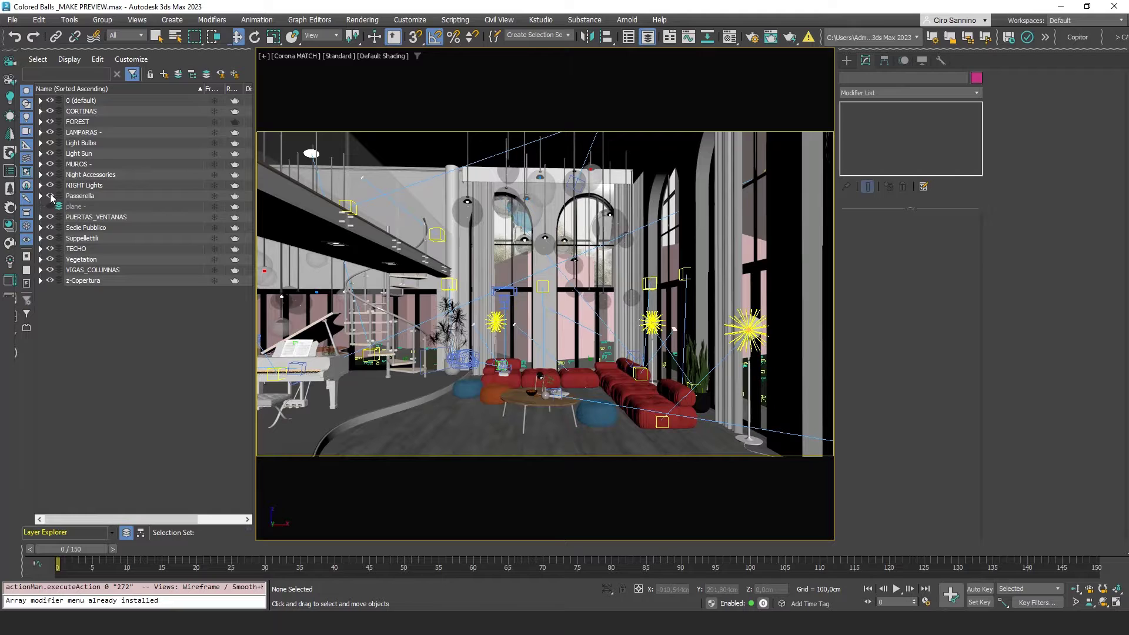
Step: Isolate the grand piano and view it in perspective
click(330, 236)
click(333, 370)
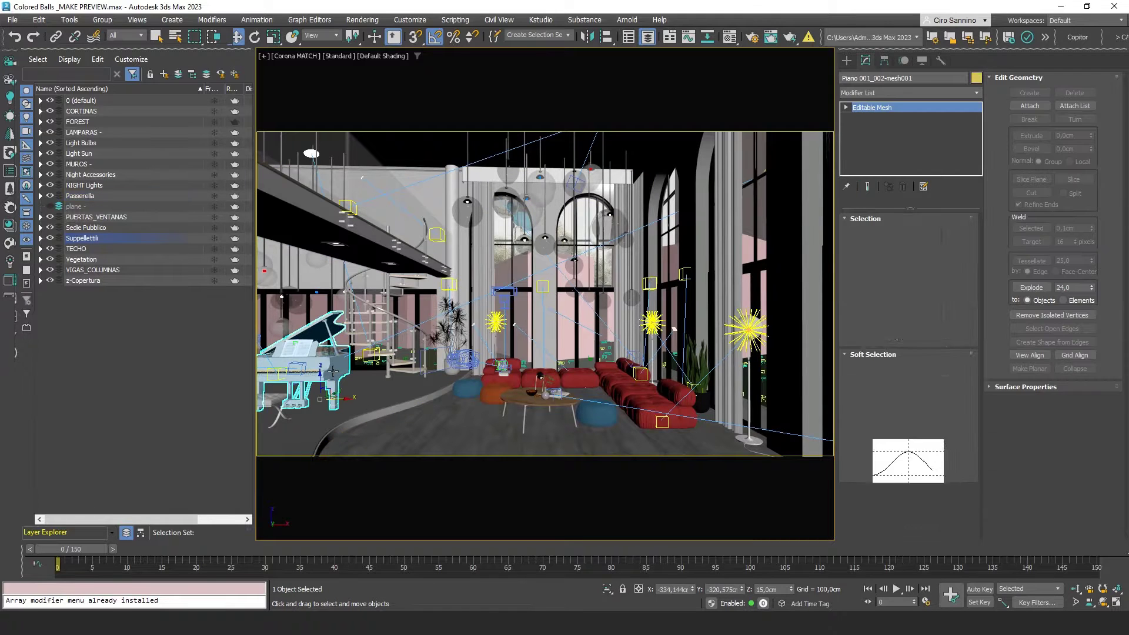
key(alt+q)
key(p)
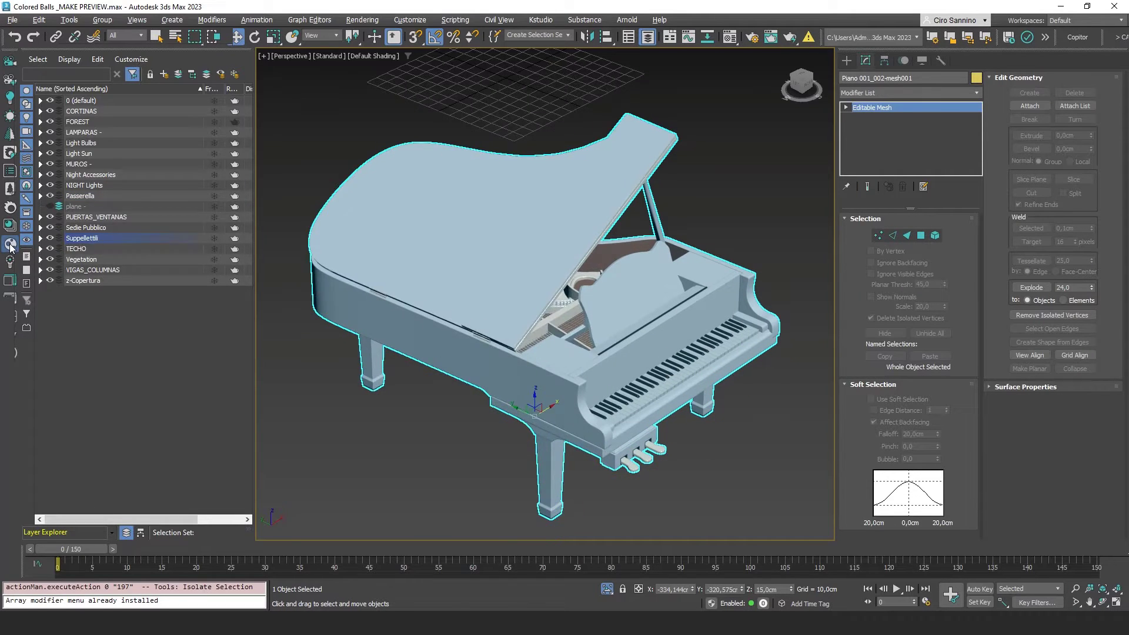
Step: Look up "piano" in the Chaos Cosmos library and open the black grand piano asset
click(10, 243)
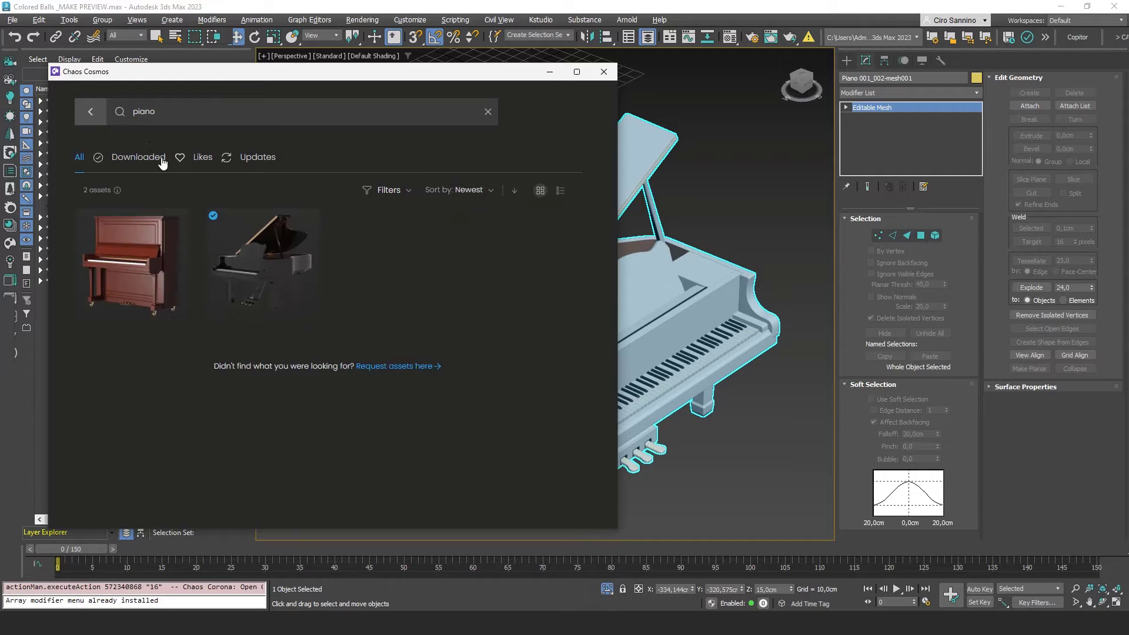
click(265, 252)
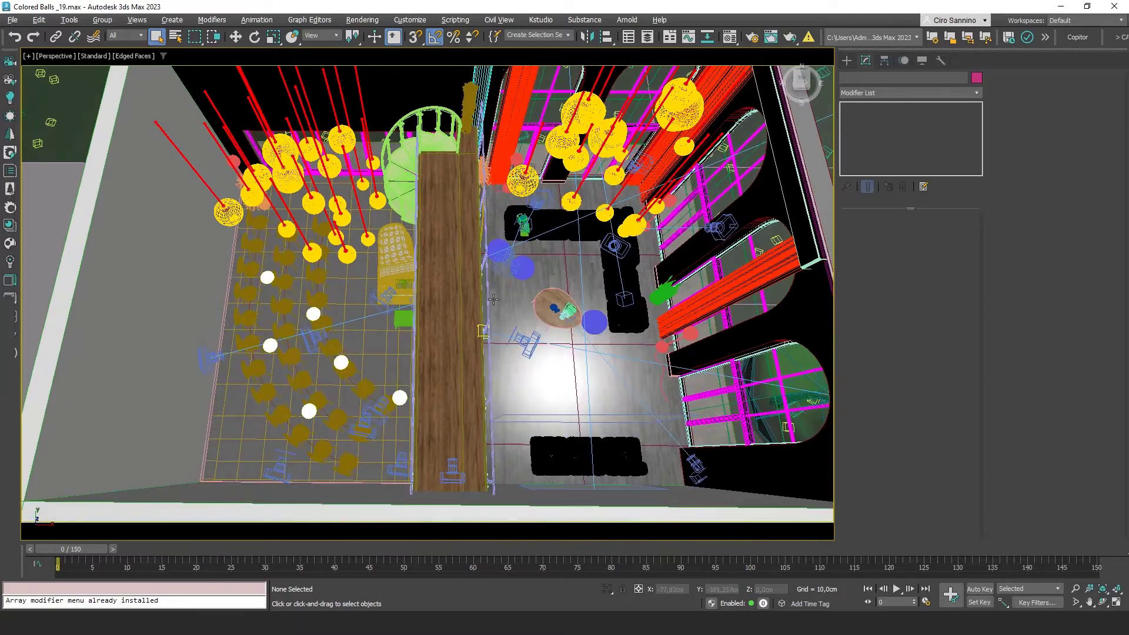
Step: Look through the scene's cameras one after another, from 01 - Camera MAIN-alta to 07 - Camera Circolo Completo
key(c)
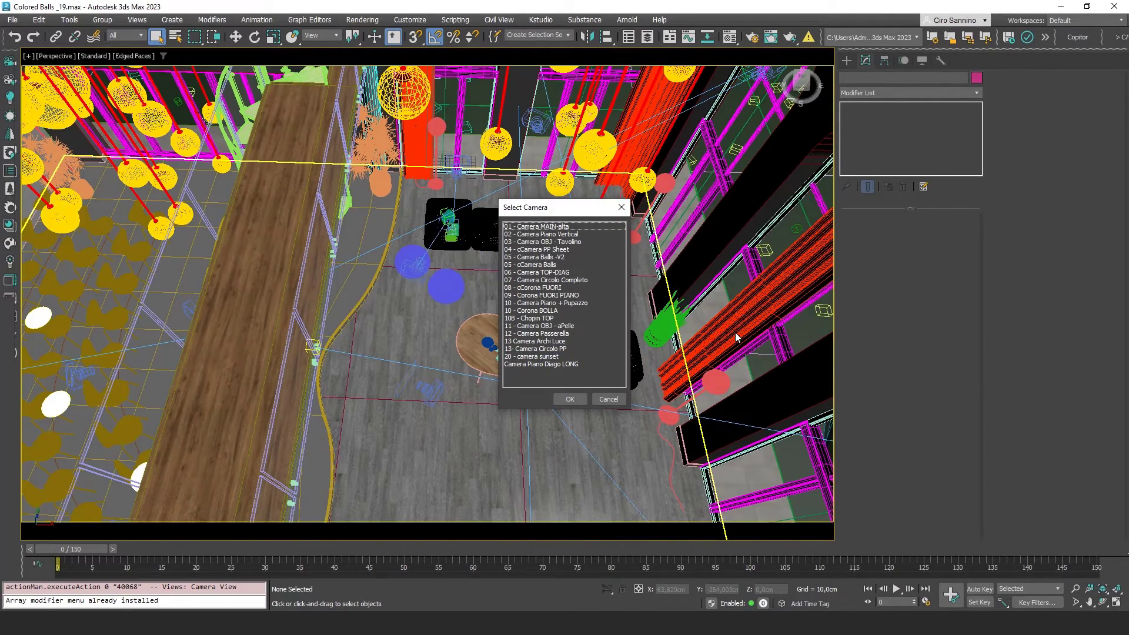
double_click(587, 227)
key(c)
click(573, 234)
click(567, 242)
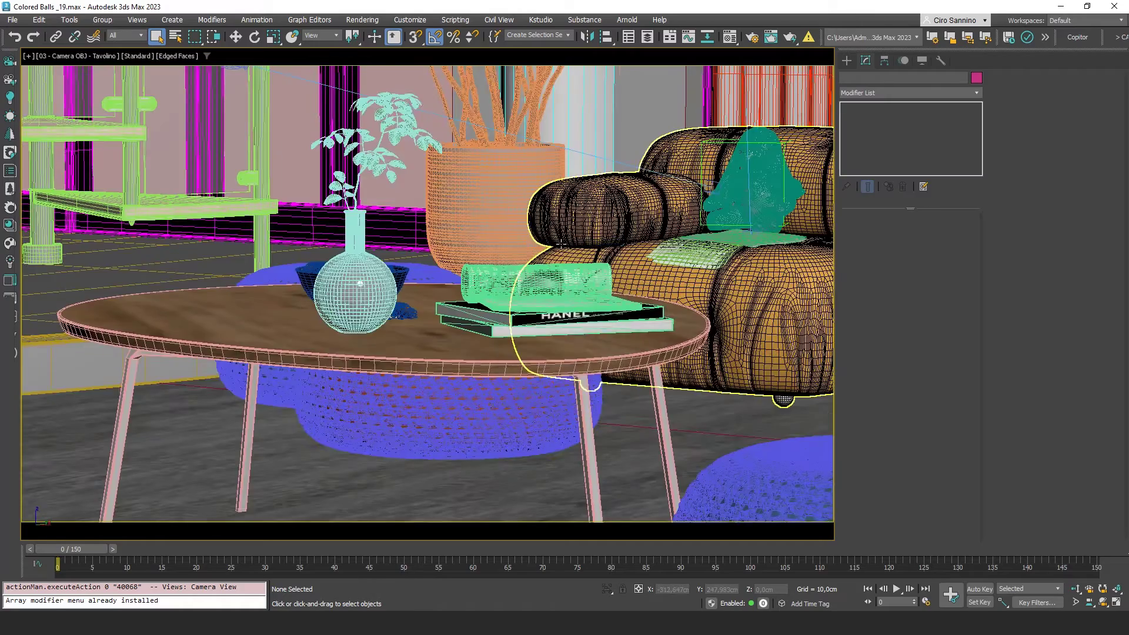
click(562, 250)
click(558, 257)
click(556, 264)
click(555, 272)
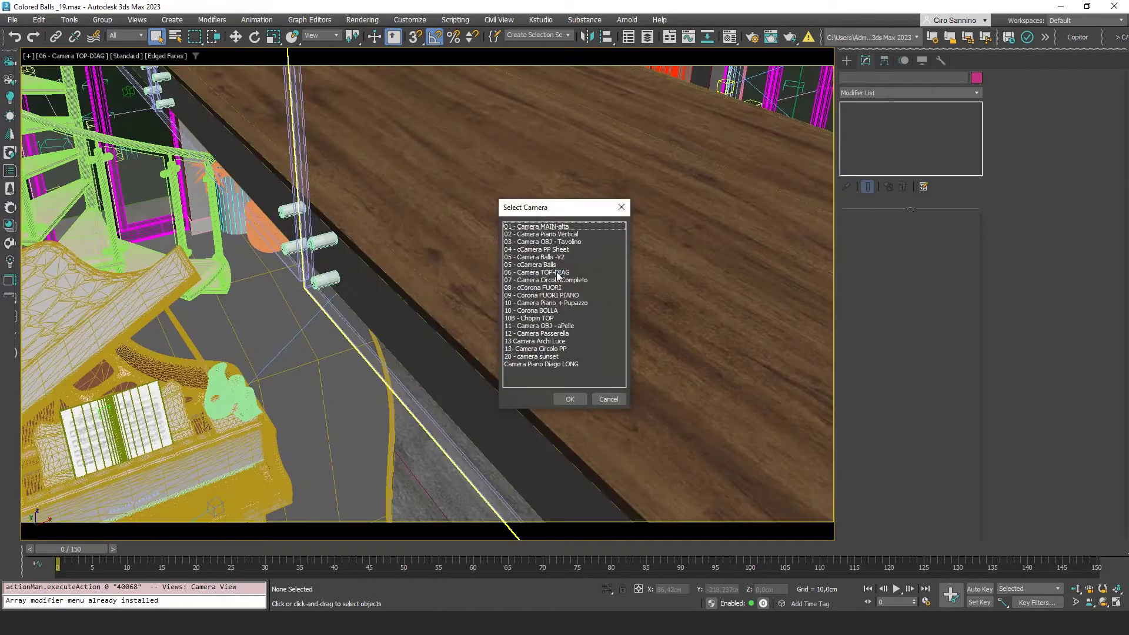
double_click(553, 280)
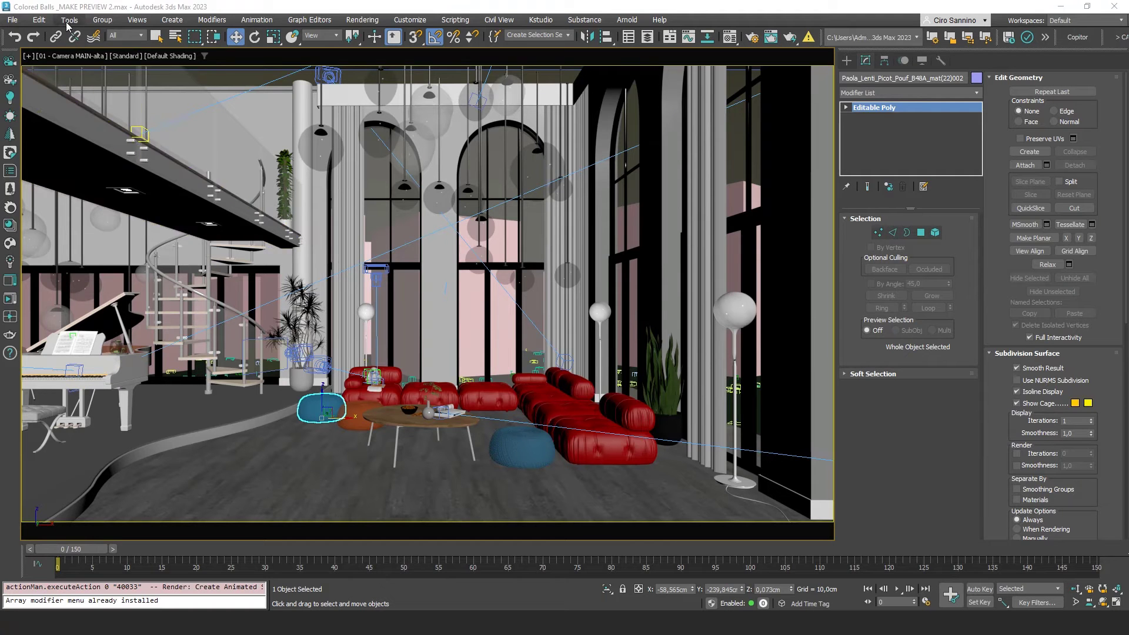
Step: Create a preview animation of the 01 - Camera MAIN-alta view using the Standard per-view preset
click(69, 21)
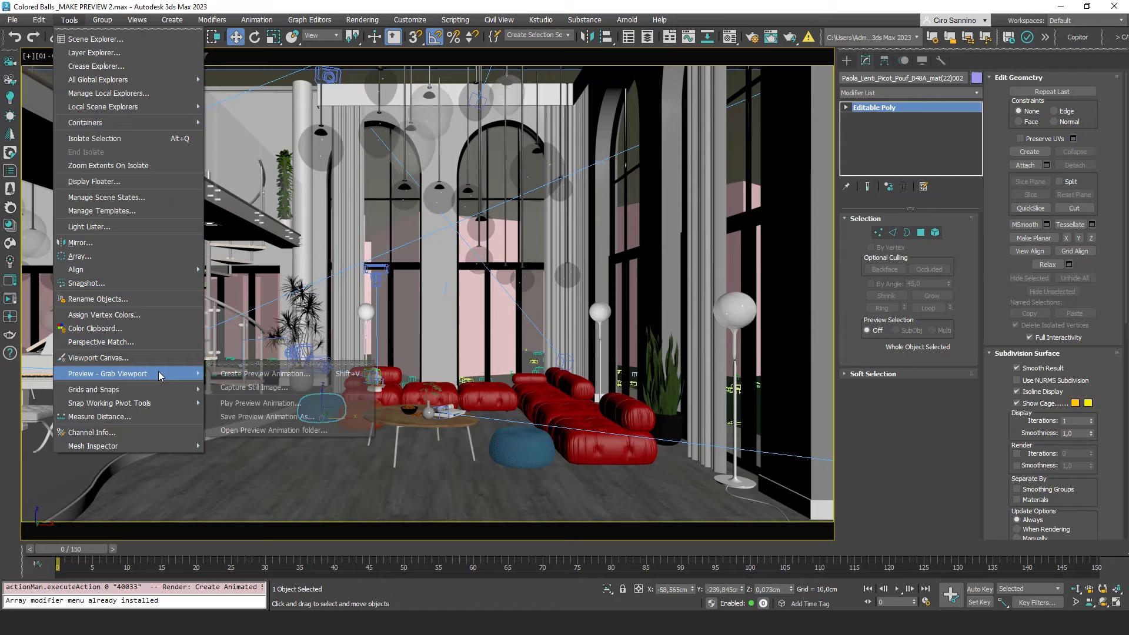
mouse_move(152, 374)
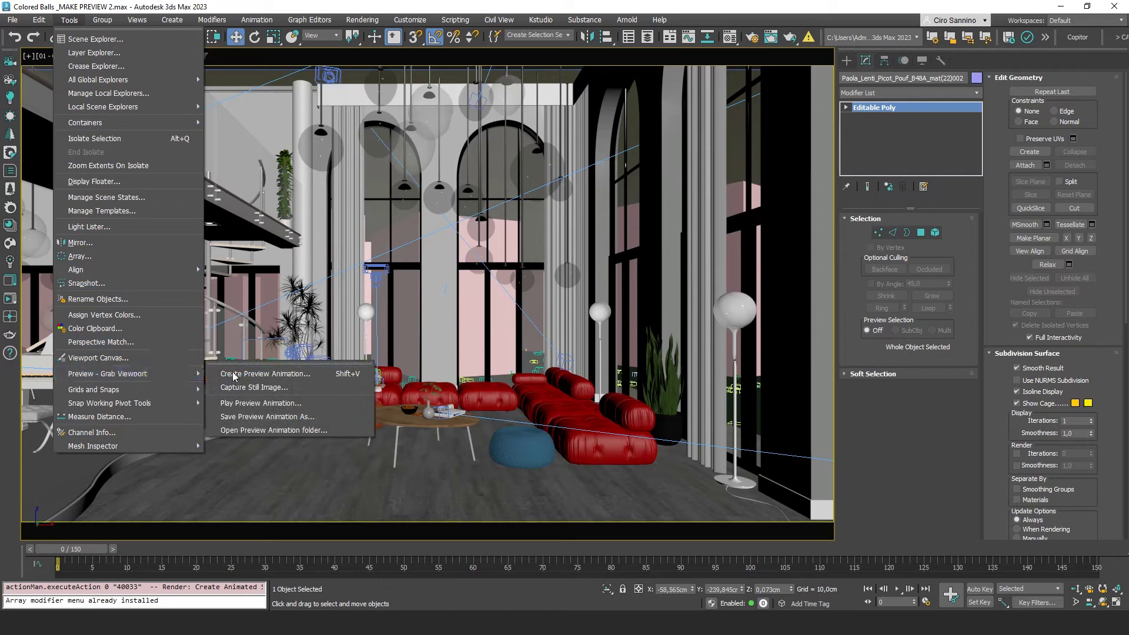
click(305, 376)
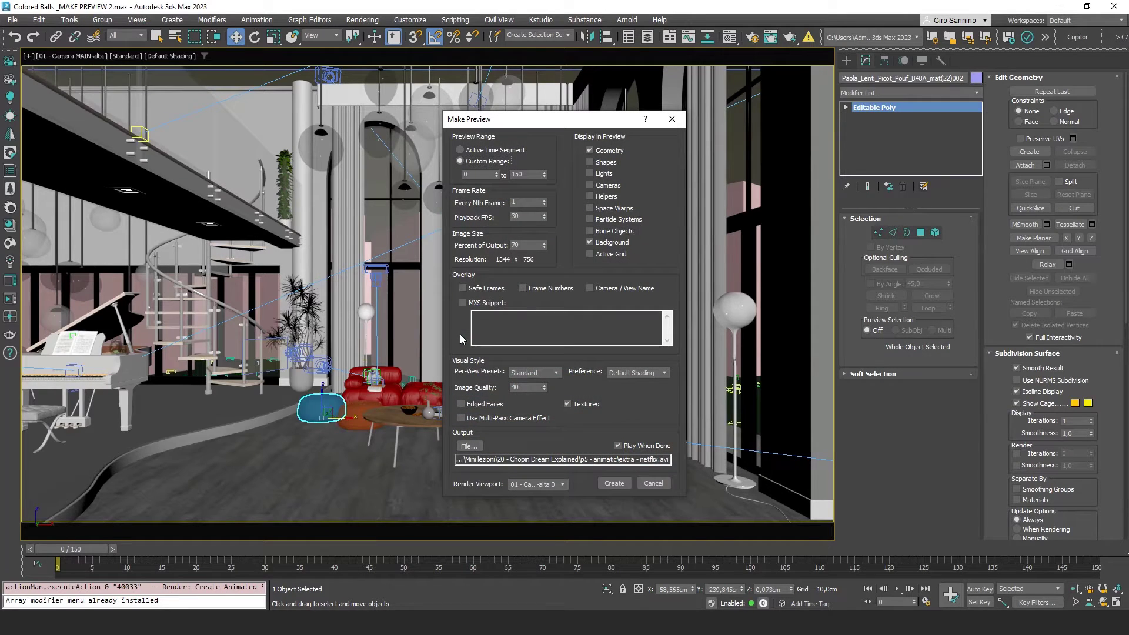
click(537, 484)
click(533, 372)
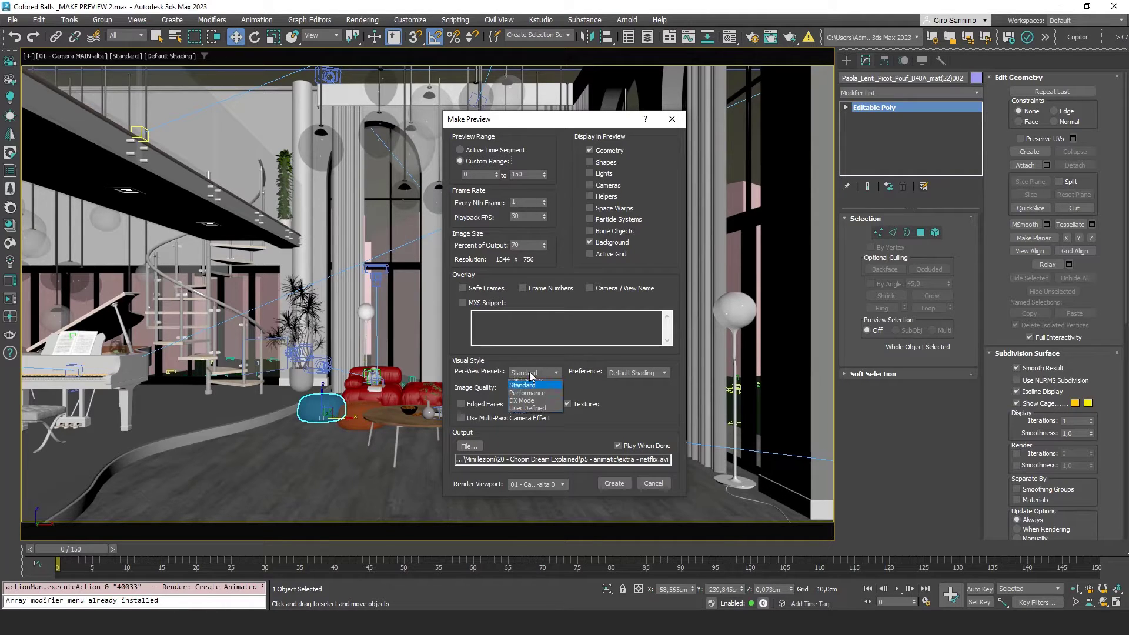
click(529, 391)
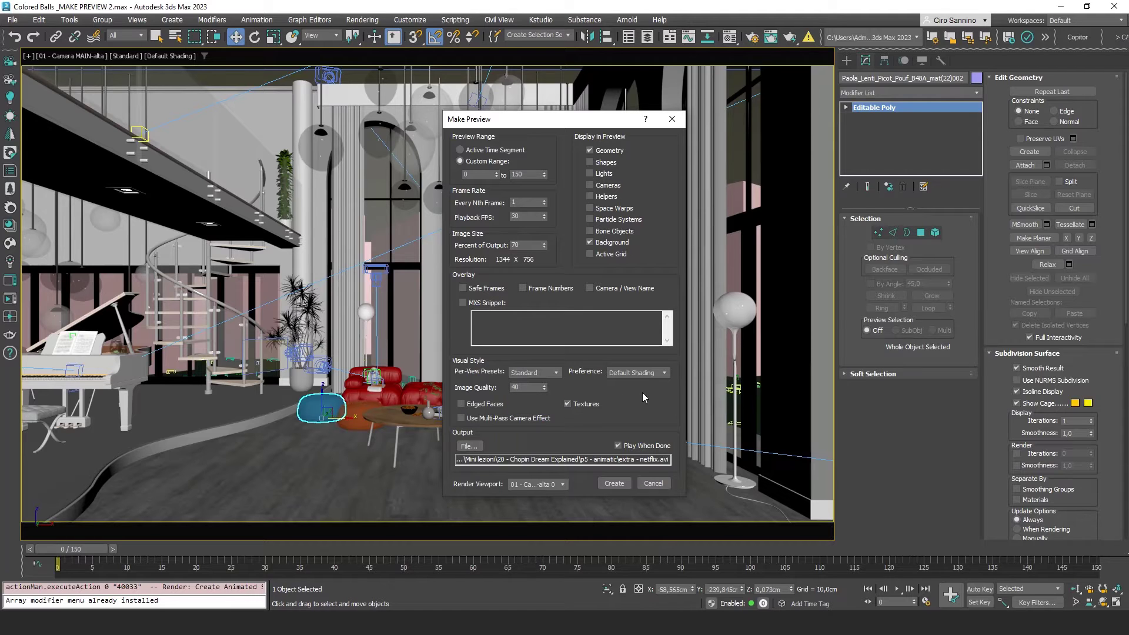
click(618, 485)
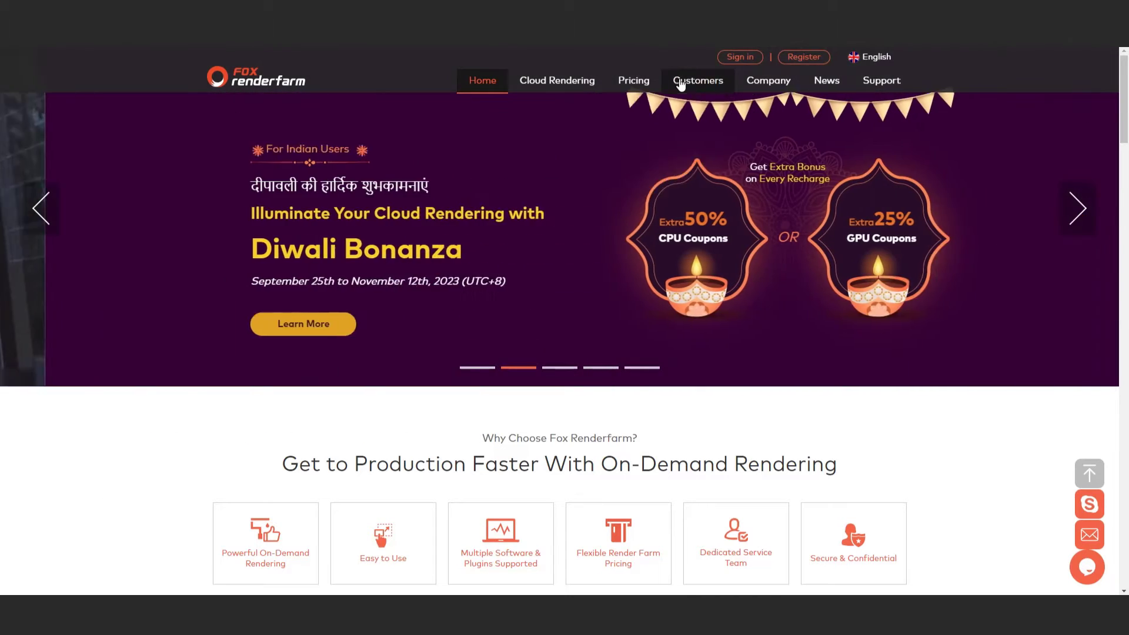
Step: Switch to the browser to examine the Fox Renderfarm customers section and the Realistic Interiors study program
click(687, 82)
scroll(655, 149, down, 10)
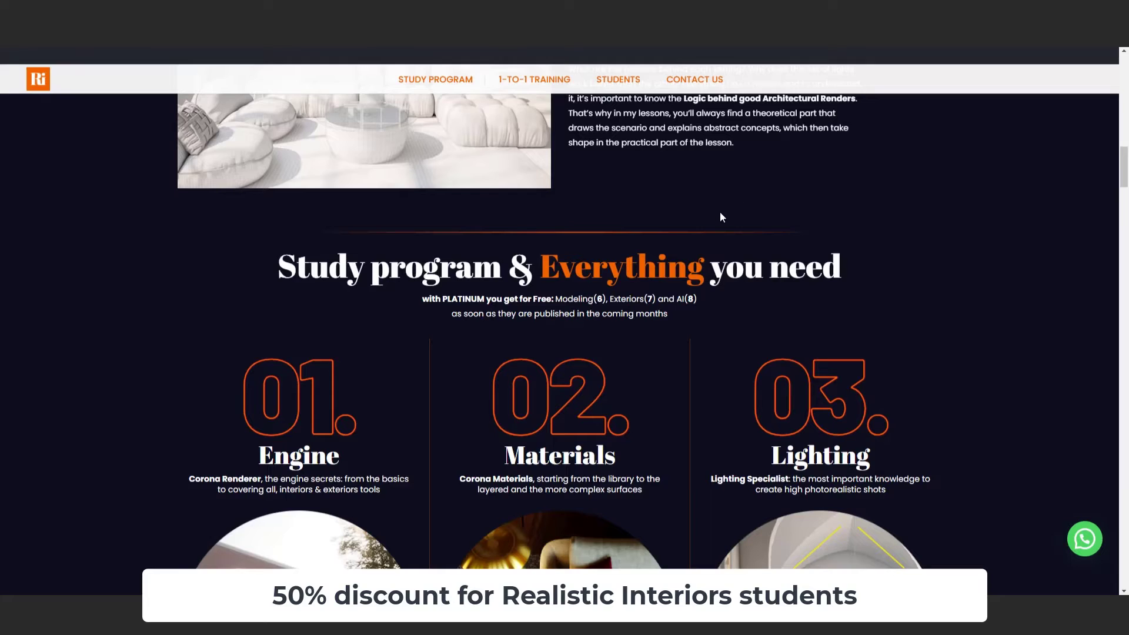
scroll(716, 216, down, 8)
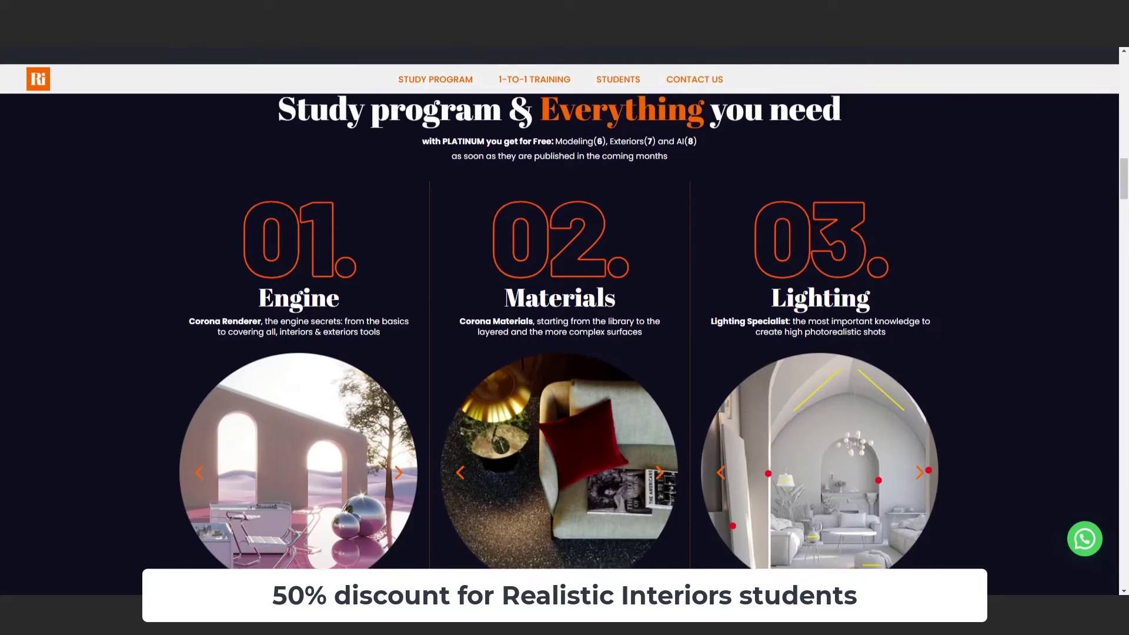
scroll(715, 219, down, 2)
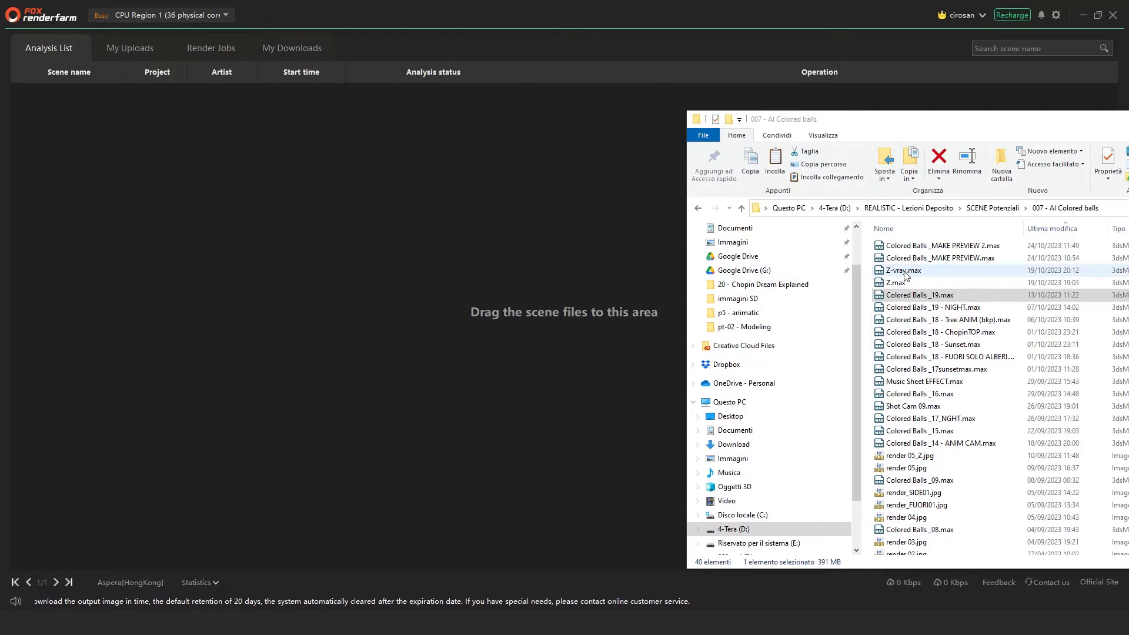
Step: Switch to the Fox Renderfarm client and add the scene file Colored Balls _19.max to its analysis list
drag(918, 295, 258, 247)
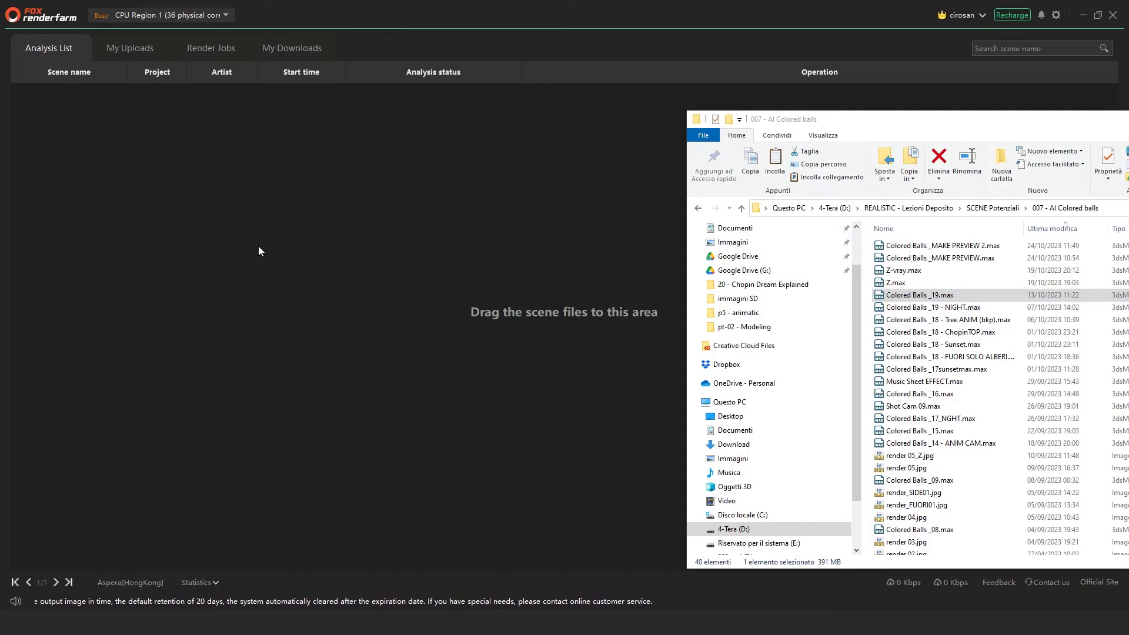
drag(1019, 133, 853, 179)
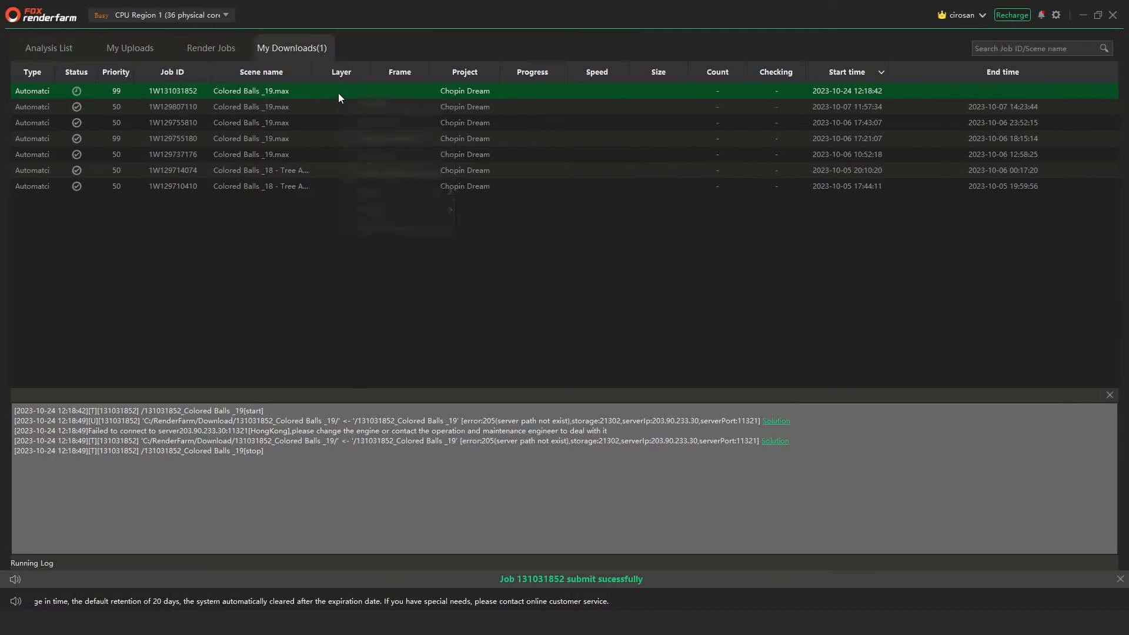
Step: Open the storage folder of the newest Colored Balls _19.max download and view a cam01 beauty frame from it
right_click(338, 94)
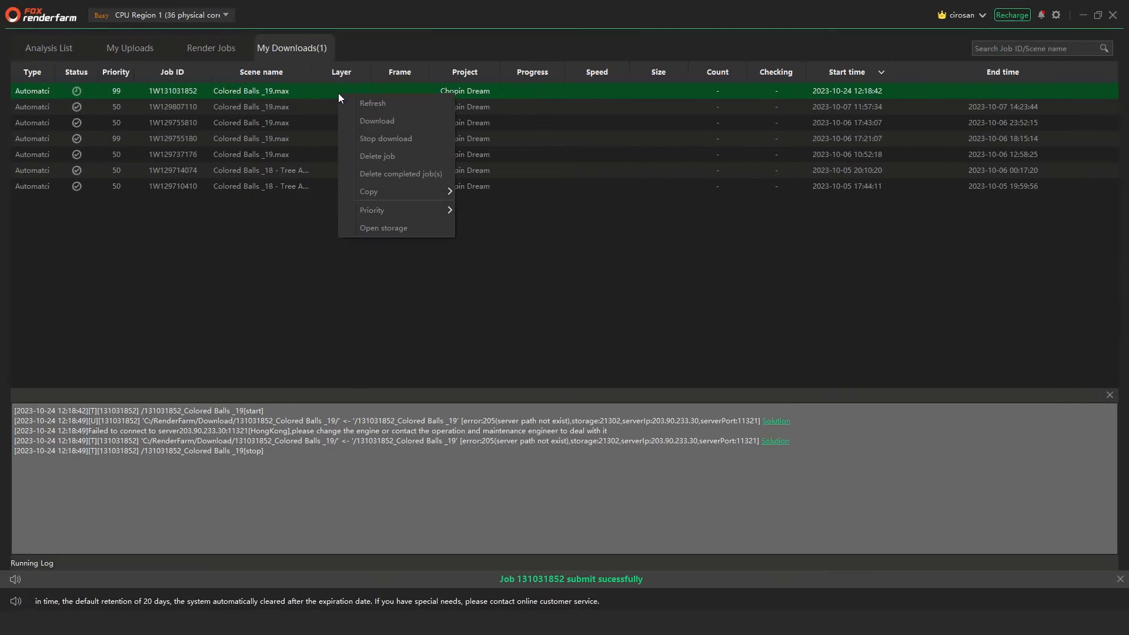
click(397, 229)
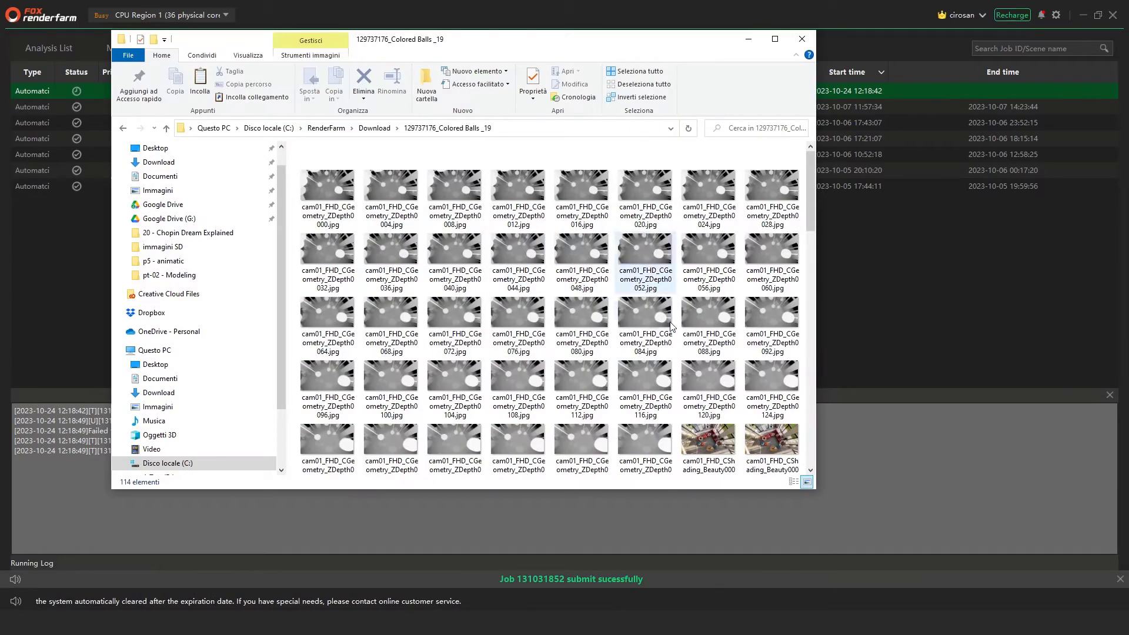
double_click(693, 438)
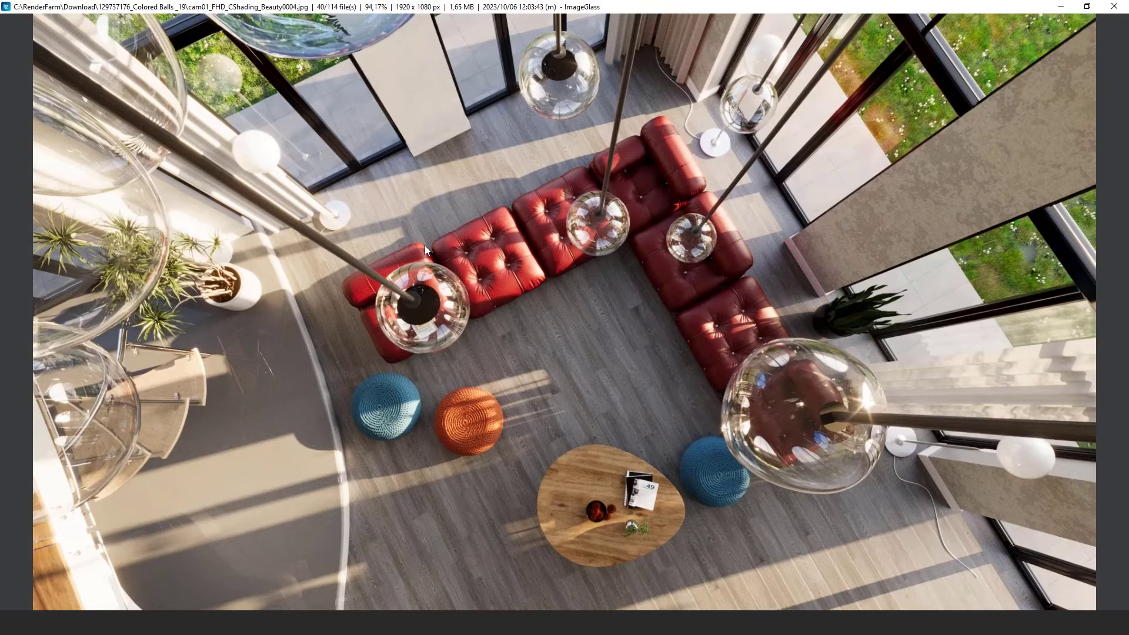
Step: Go through the rendered cam01 beauty frames one after another in the image viewer
key(Right)
key(Right)
key(Right)
key(Right)
key(Right)
key(Right)
key(Right)
key(Right)
key(Right)
key(Right)
key(Right)
key(Right)
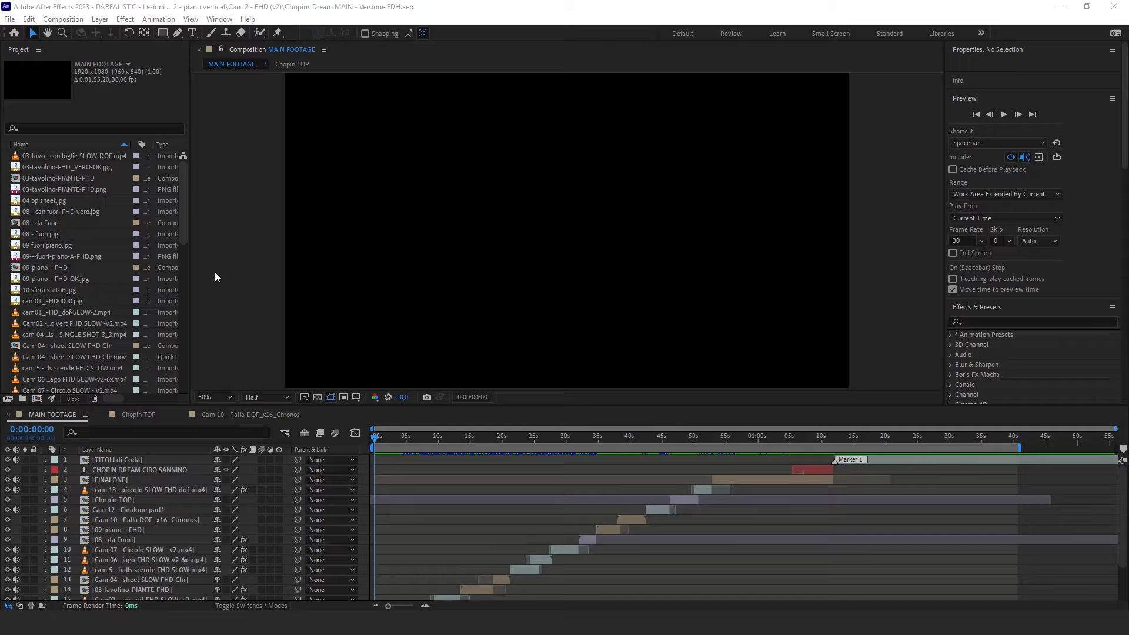
Step: Switch to After Effects, review the MAIN FOOTAGE layers and examine the 03-tavolino-PIANTE-FHD shot at 0:00:16:22
drag(187, 203, 176, 179)
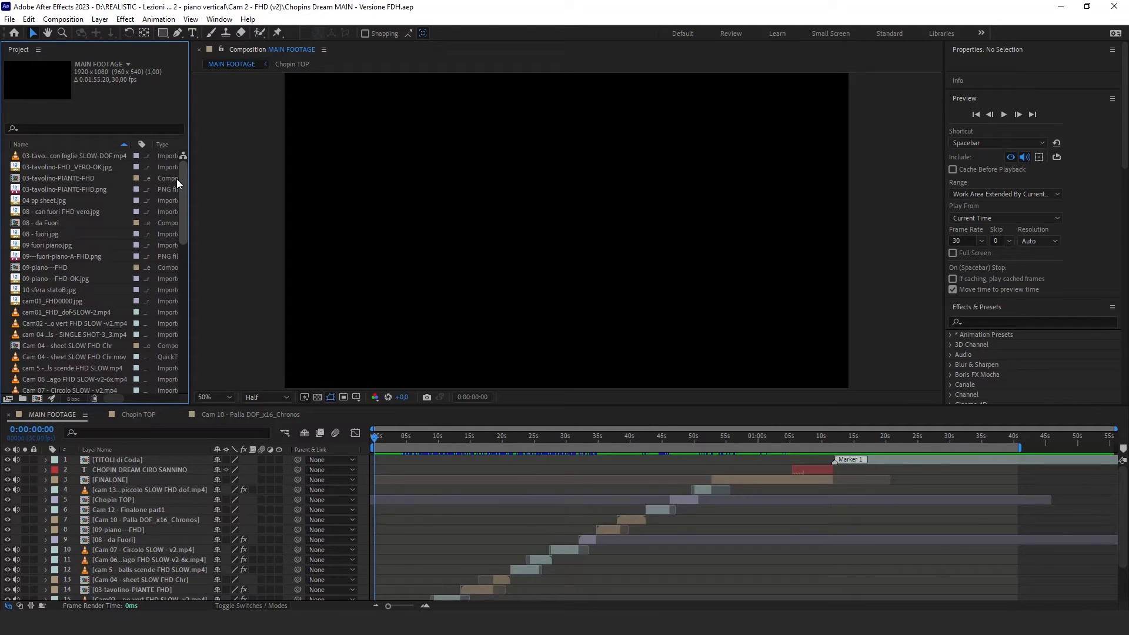
scroll(415, 484, down, 3)
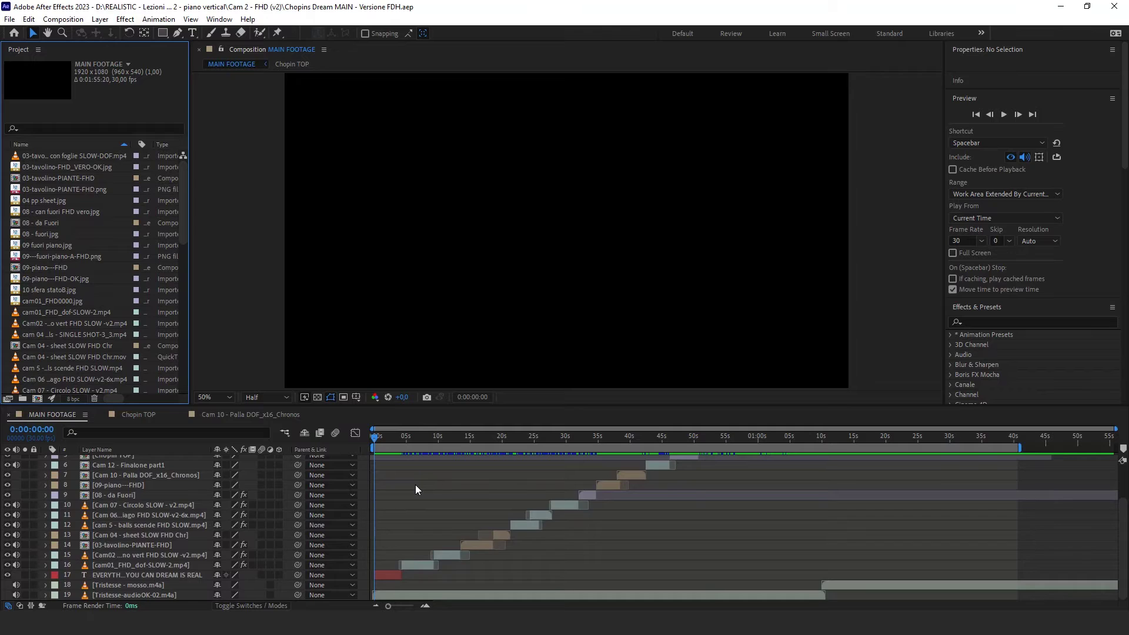
scroll(415, 484, up, 3)
drag(373, 437, 482, 451)
click(482, 500)
click(472, 591)
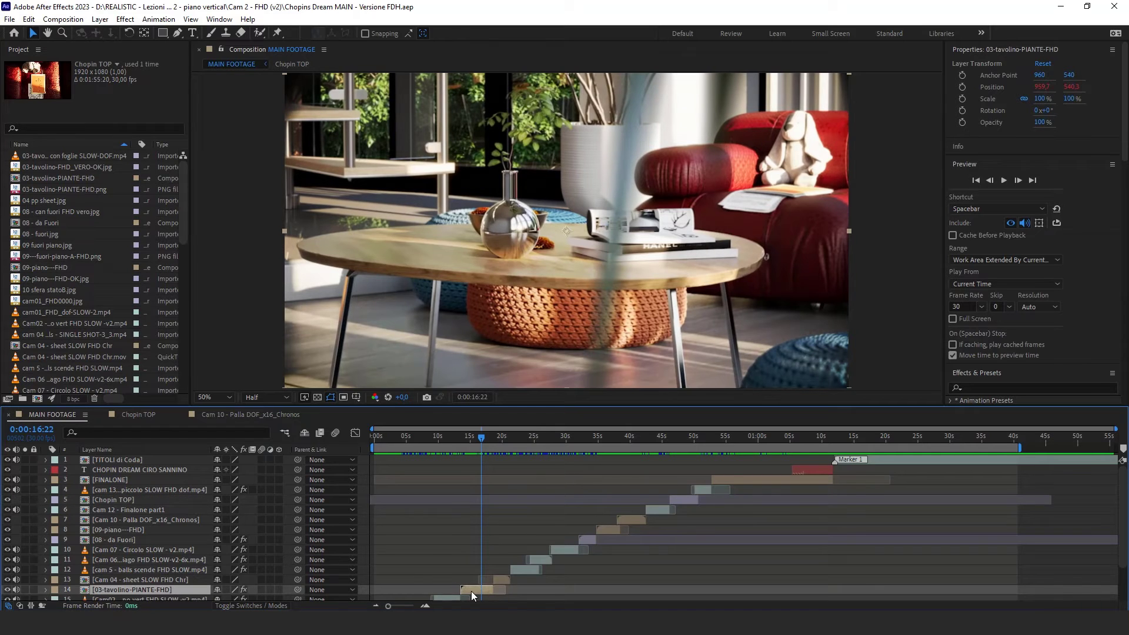
Step: Open the 03-tavolino-PIANTE-FHD composition, scrub to 0:00:01:15 and toggle the foglie blur layer's visibility off and on
double_click(136, 589)
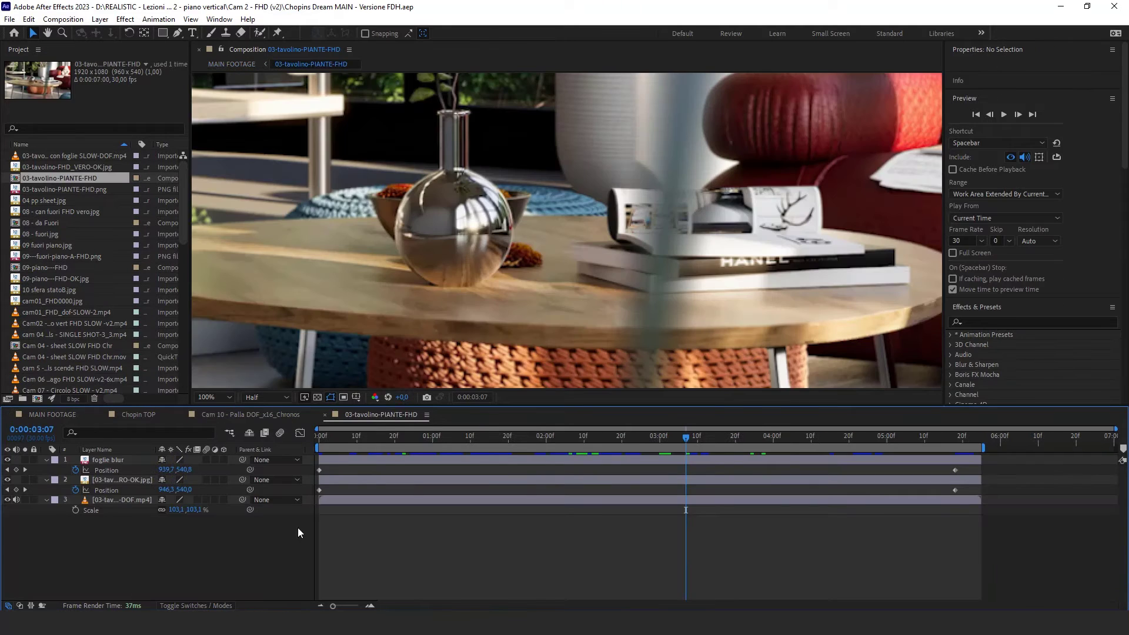
drag(627, 439, 489, 444)
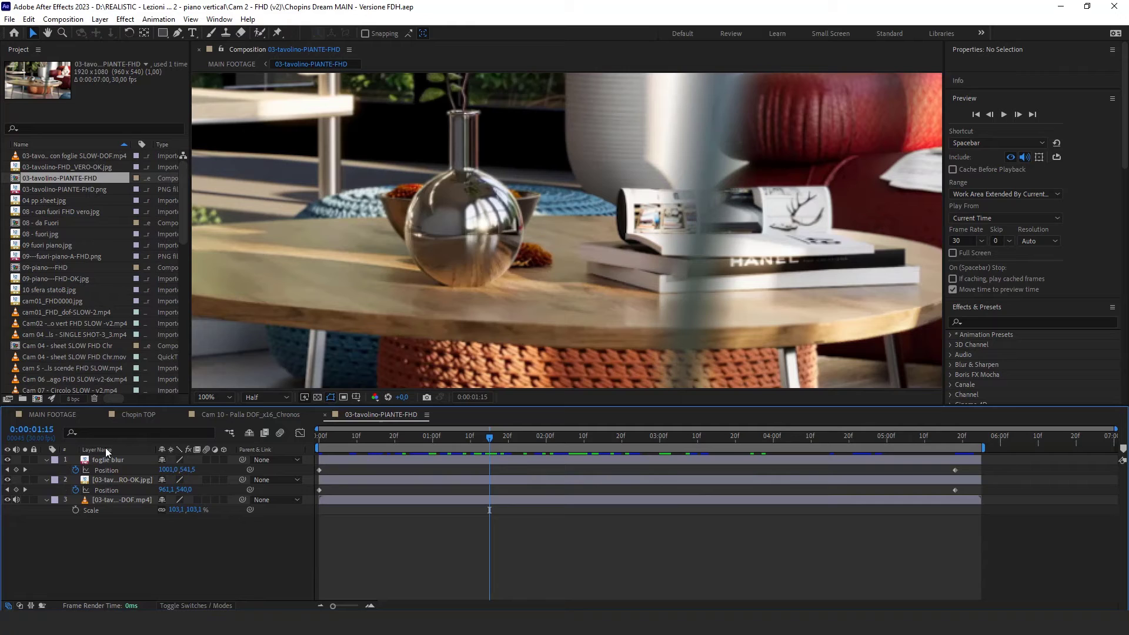
click(10, 460)
click(7, 460)
Step: Return to MAIN FOOTAGE, open the 09-piano---FHD composition and toggle its foreground PNG layer's visibility off and on
click(52, 415)
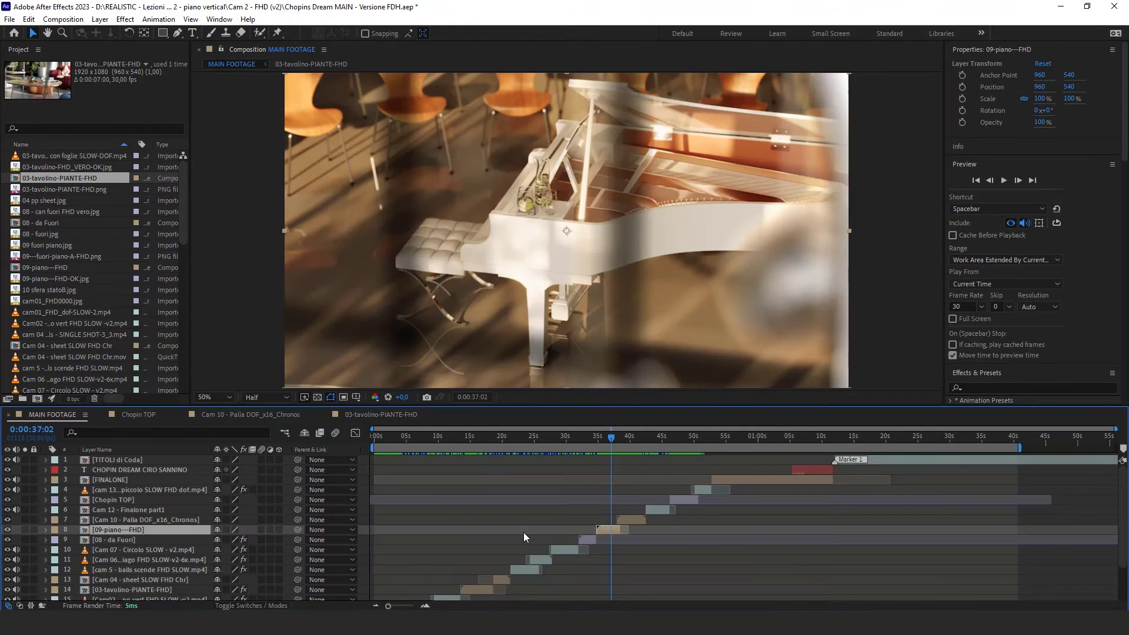
double_click(100, 531)
click(7, 461)
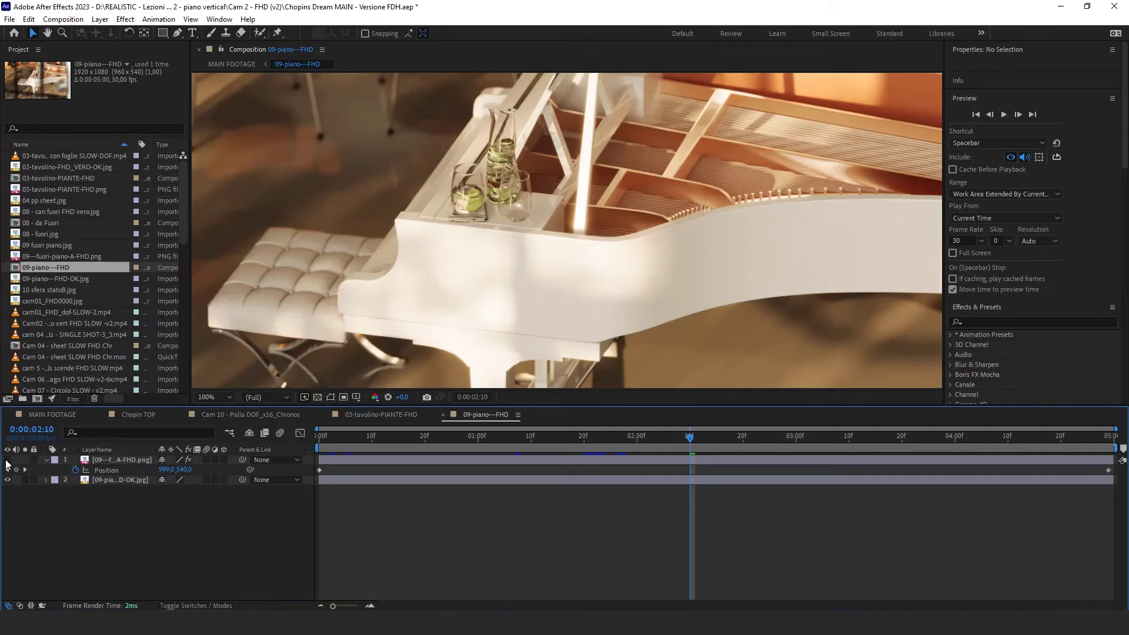
click(7, 460)
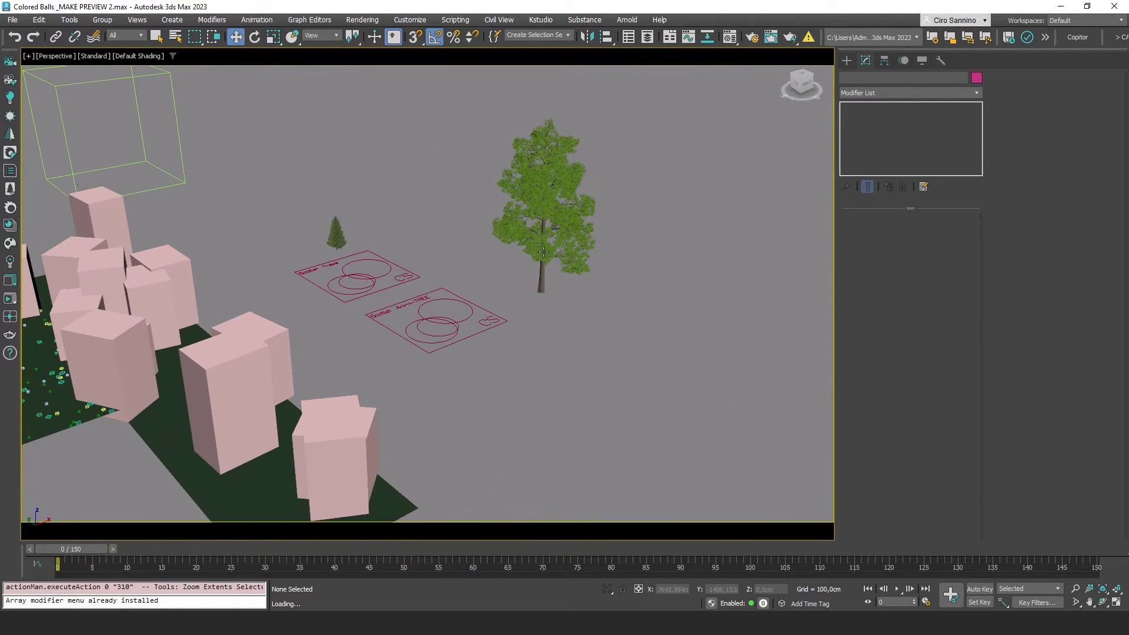
Step: Switch to 3ds Max, frame the large tree in the Front view and scrub through its Bend animation, ending at frame 0
click(543, 251)
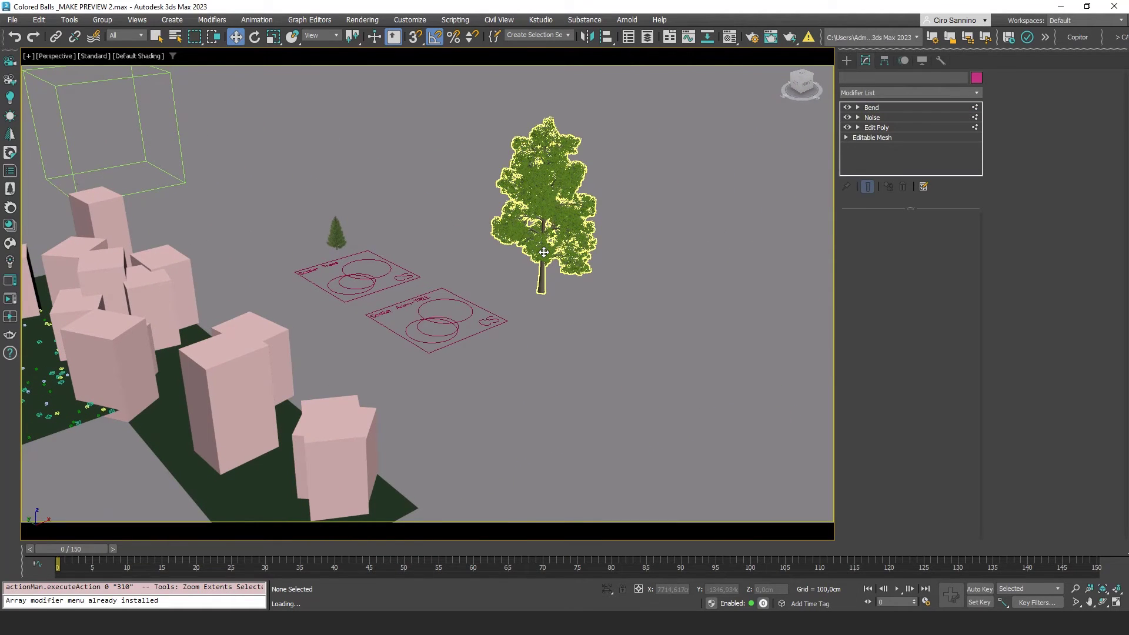
key(f)
key(z)
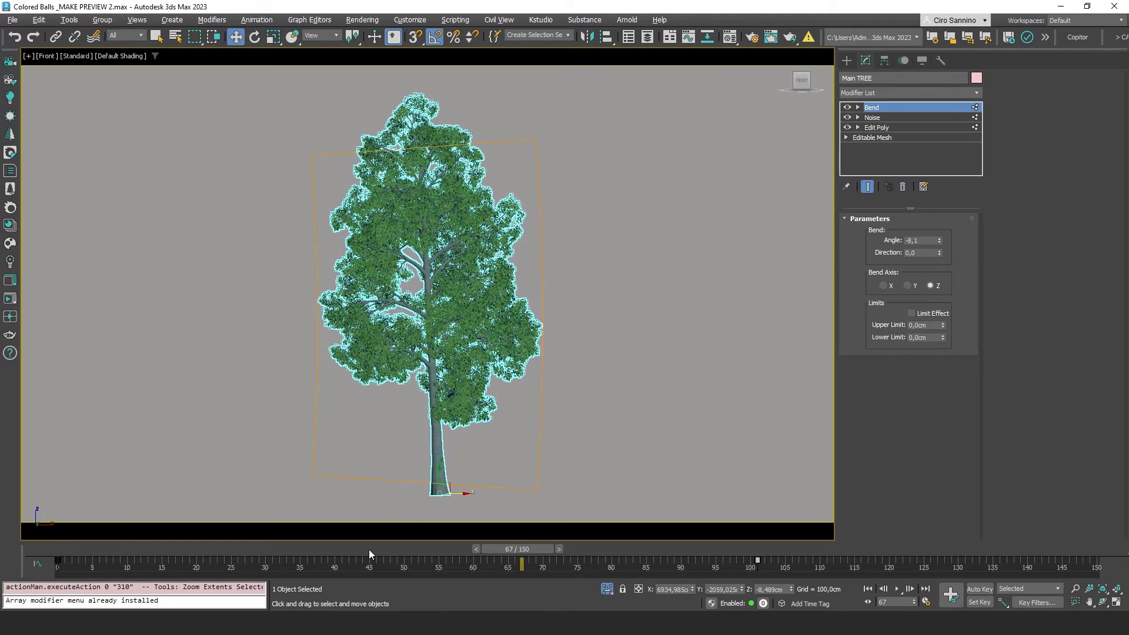
drag(517, 549, 712, 540)
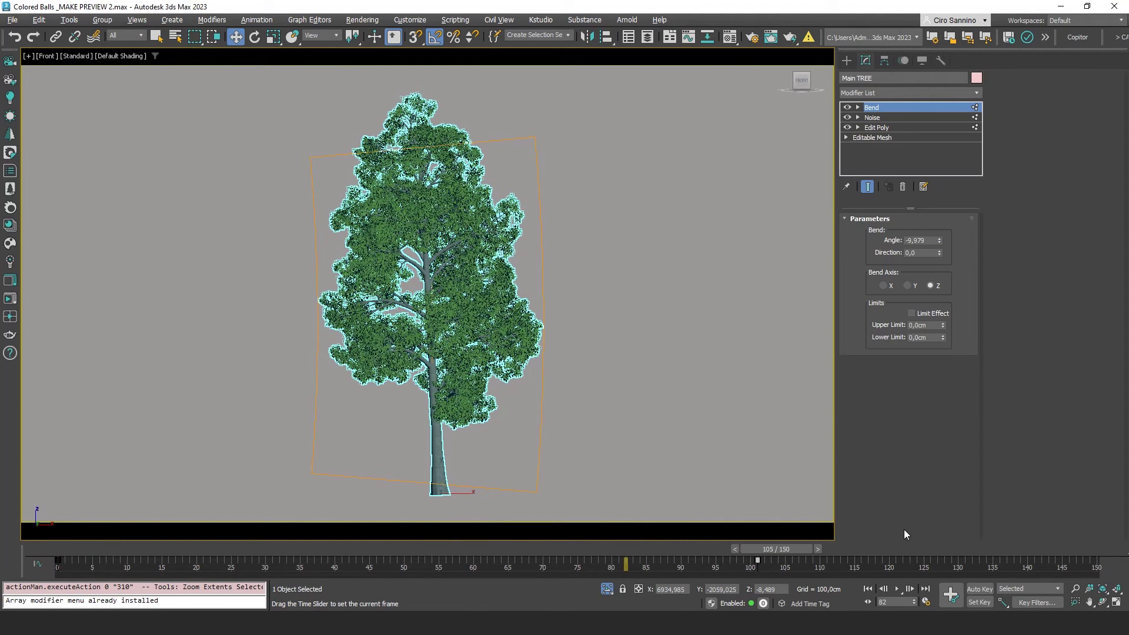
drag(905, 531, 41, 573)
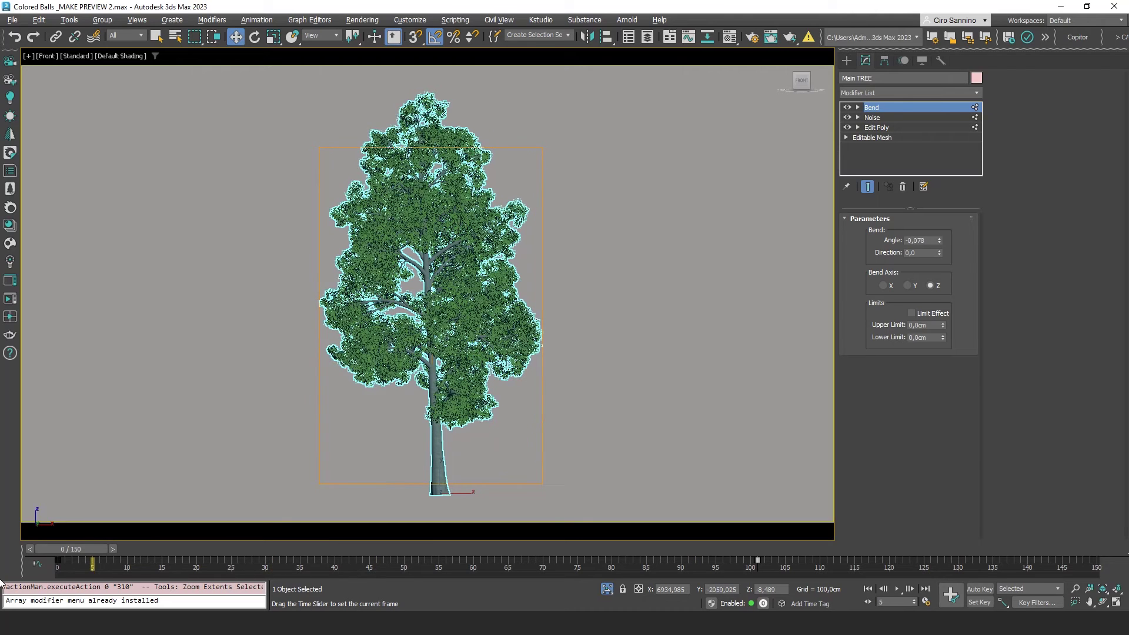
Step: Show the soft-selected foliage vertices in the tree's Edit Poly modifier and play the tree's animation
click(858, 128)
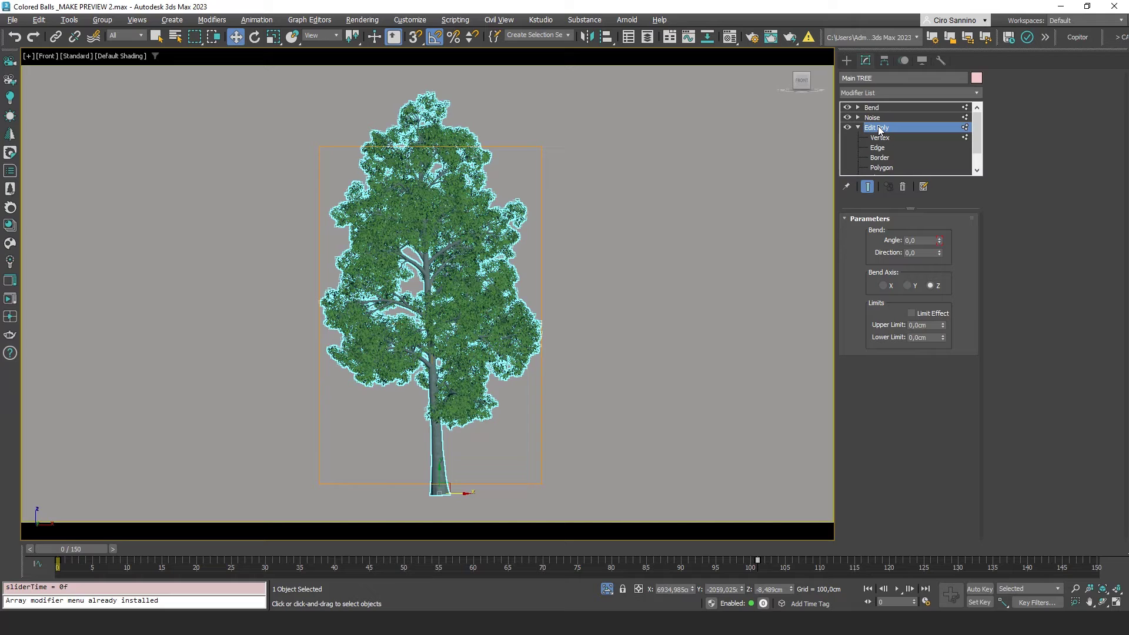
key(1)
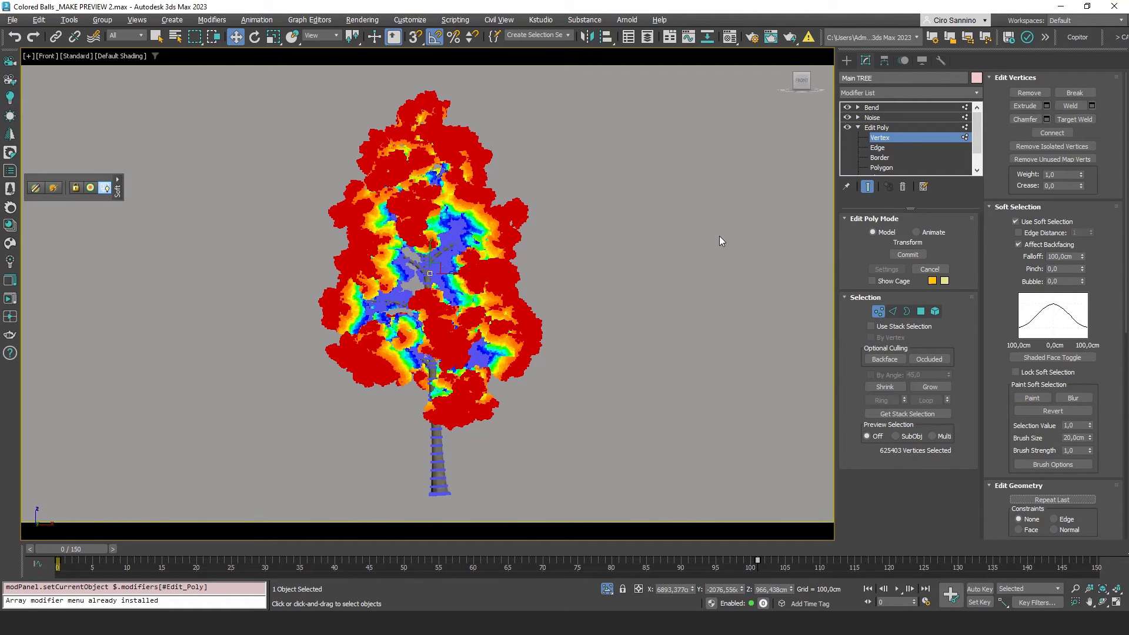
click(719, 235)
key(/)
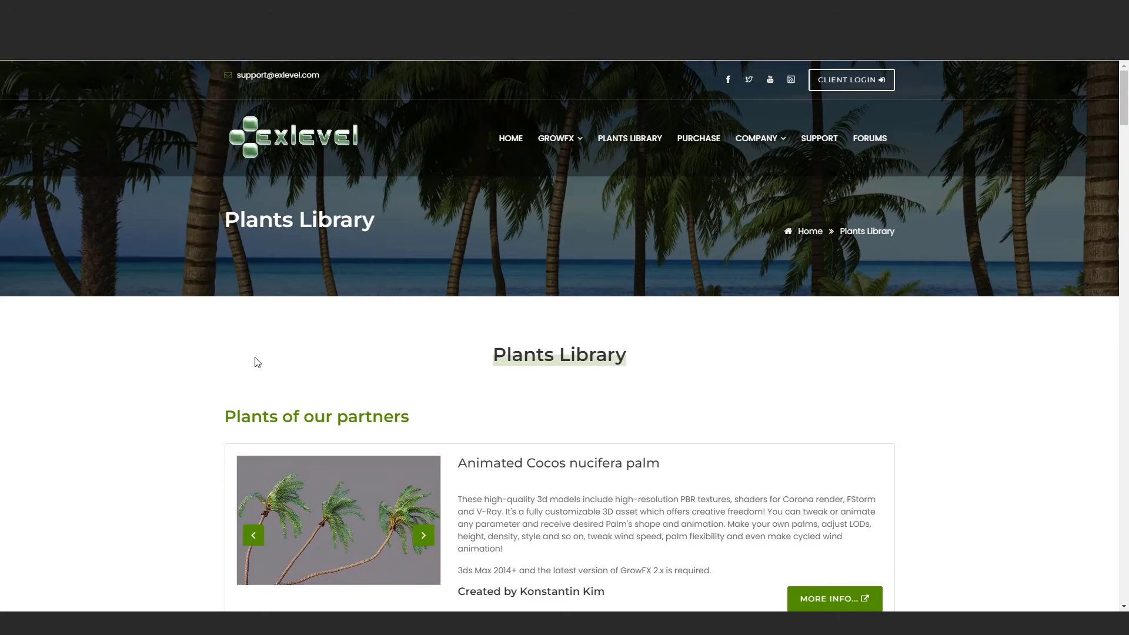
Step: Switch to the Exlevel Plants Library page in the browser and download the free Betula model
scroll(257, 353, down, 10)
scroll(258, 352, down, 20)
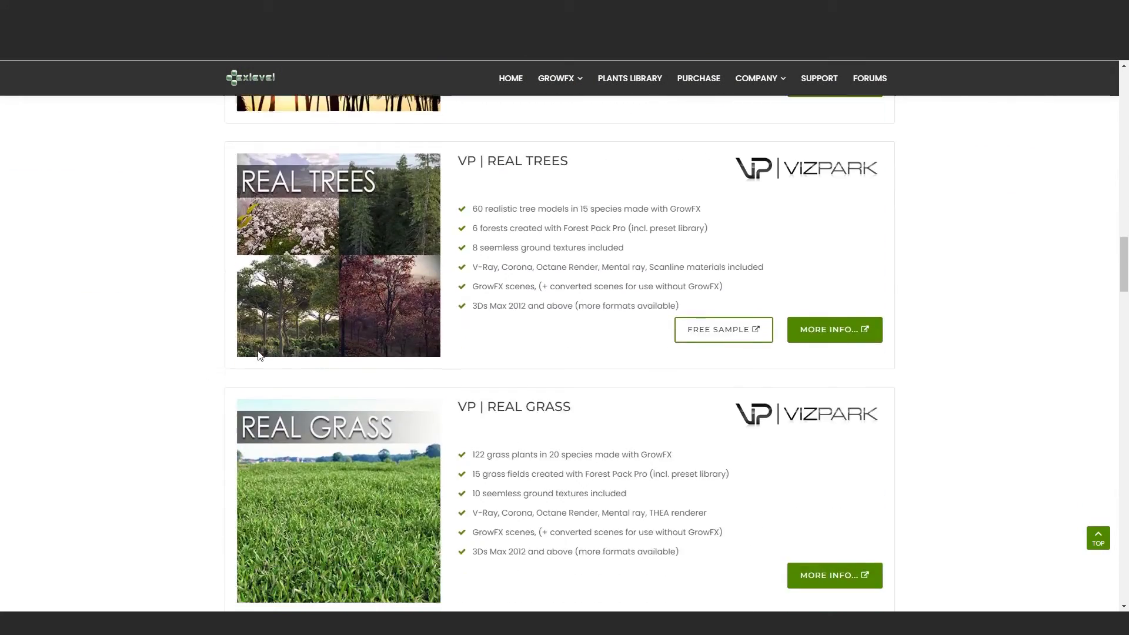
scroll(259, 354, down, 1)
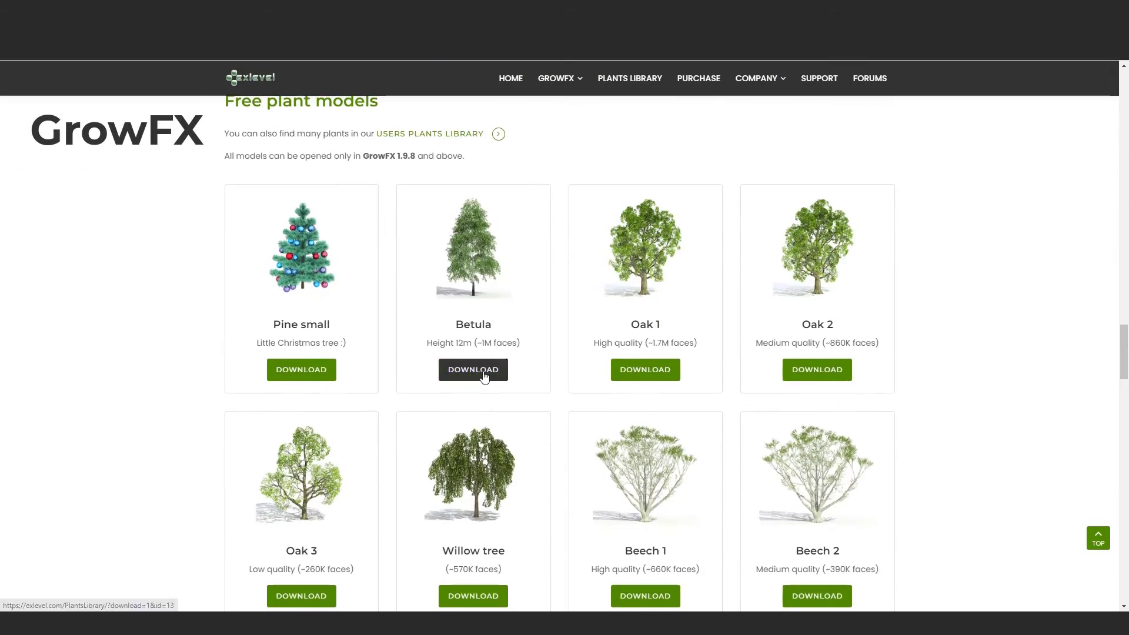
click(482, 372)
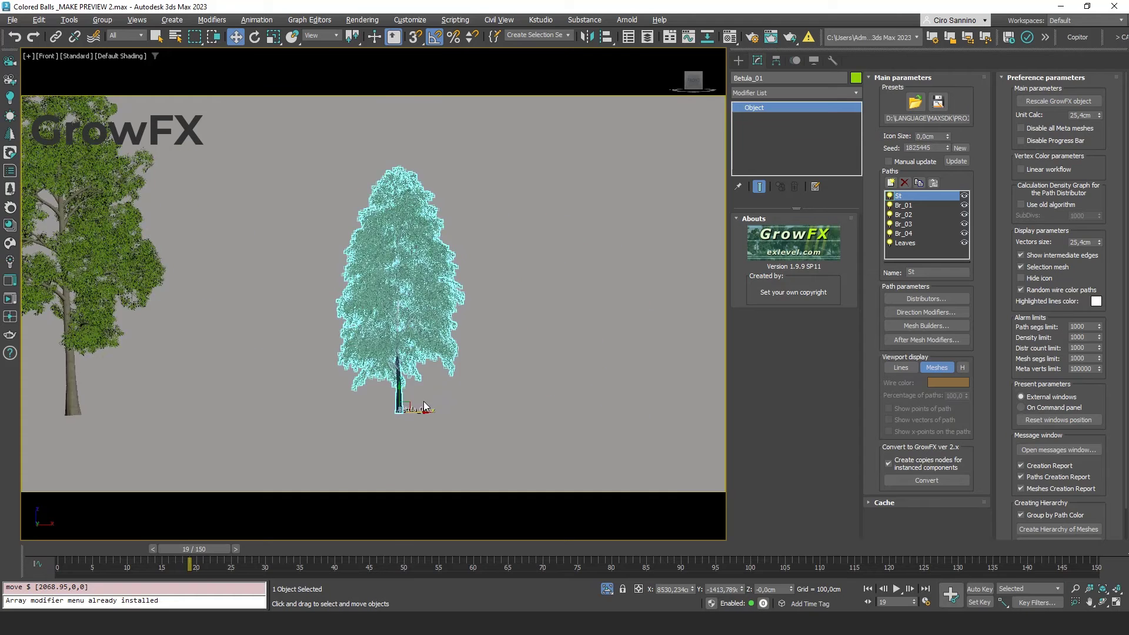
Step: In 3ds Max, turn off the Br_02, Br_03, Br_04 and Leaves paths of the Betula_01 tree and select Br_01
scroll(424, 406, up, 3)
middle_drag(404, 423, 385, 424)
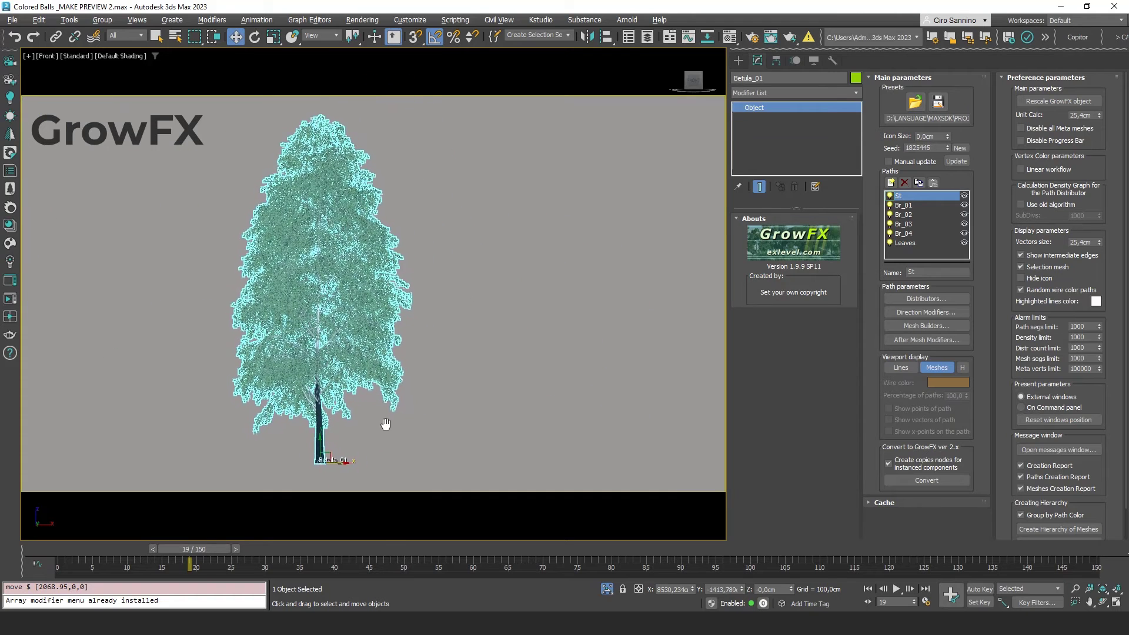
click(500, 343)
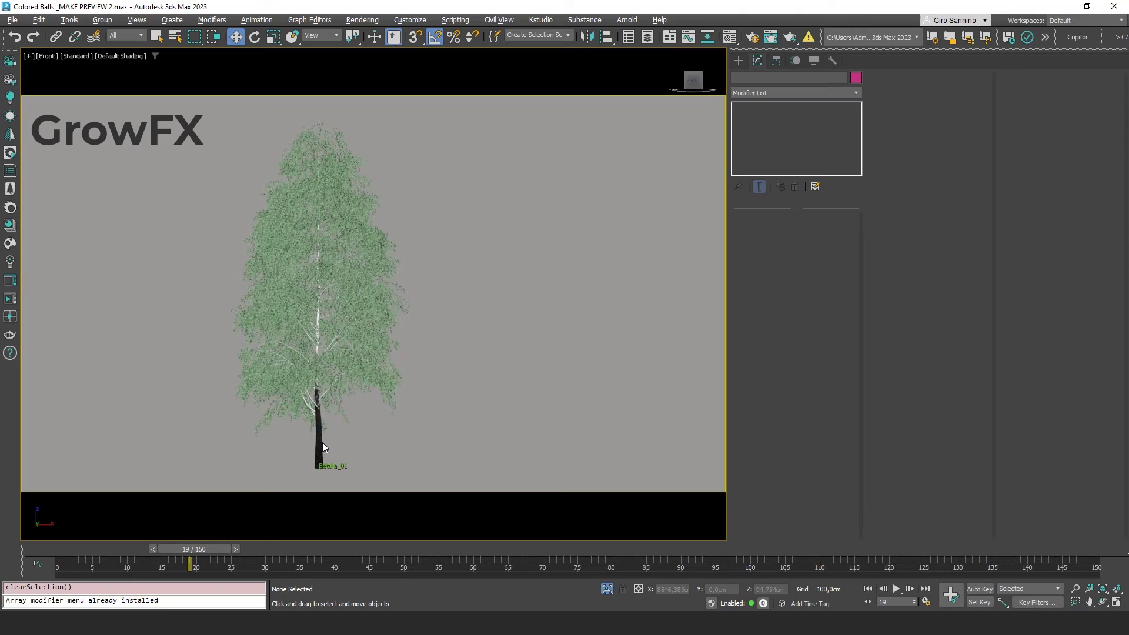
key(ctrl+z)
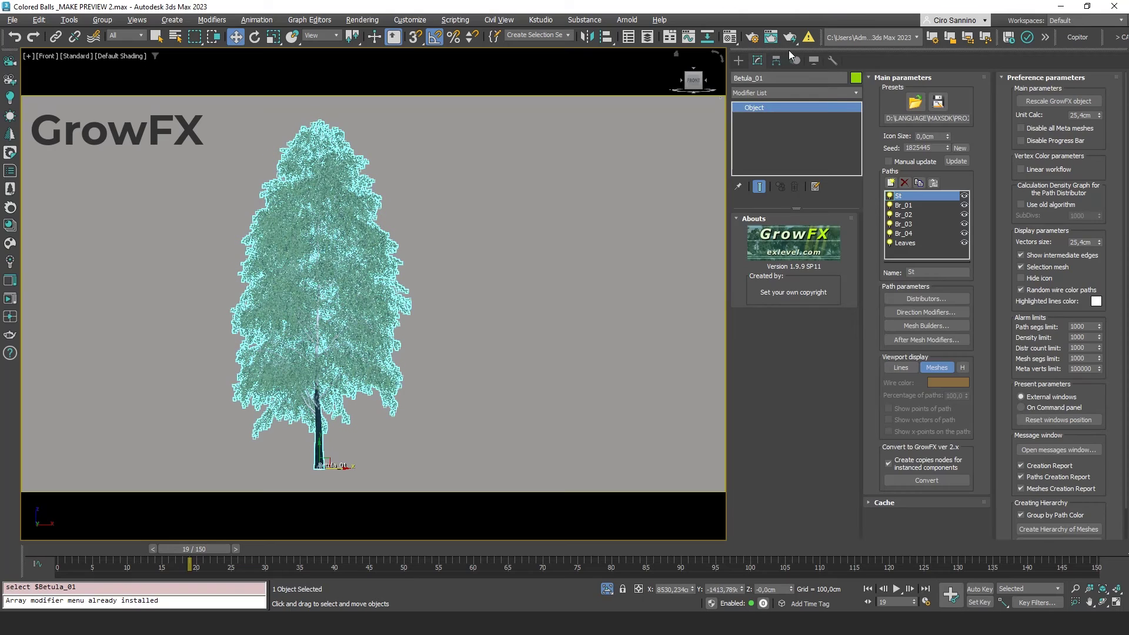
click(891, 226)
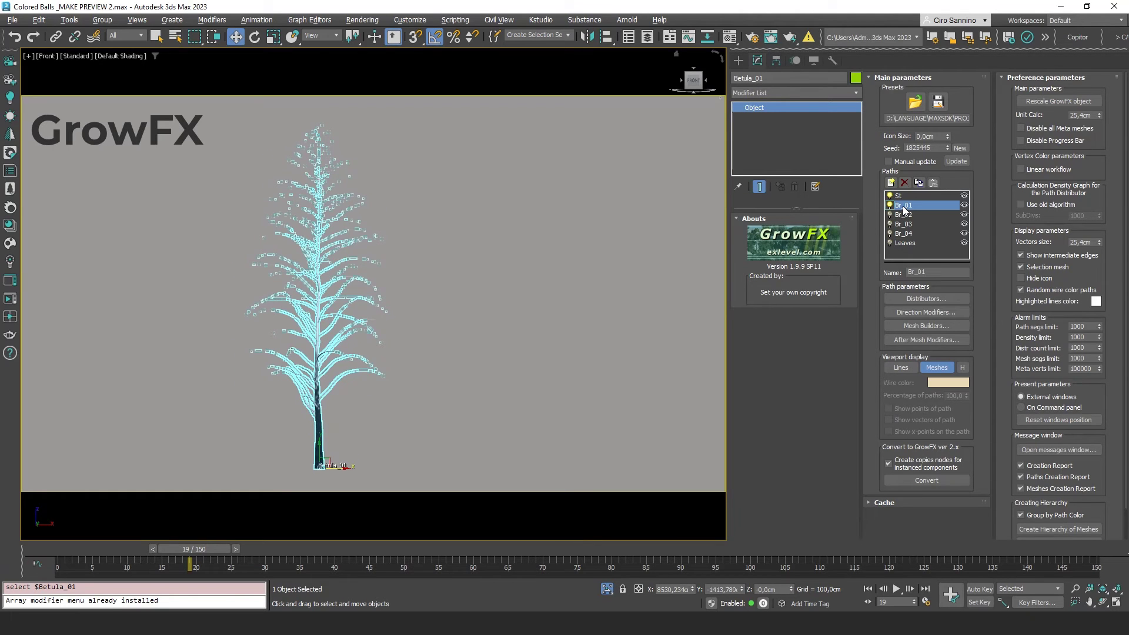
Step: Add a Wind after-mesh modifier to the Br_01 path and create its GrowFX wind object beside the trunk
click(956, 341)
click(694, 193)
click(750, 293)
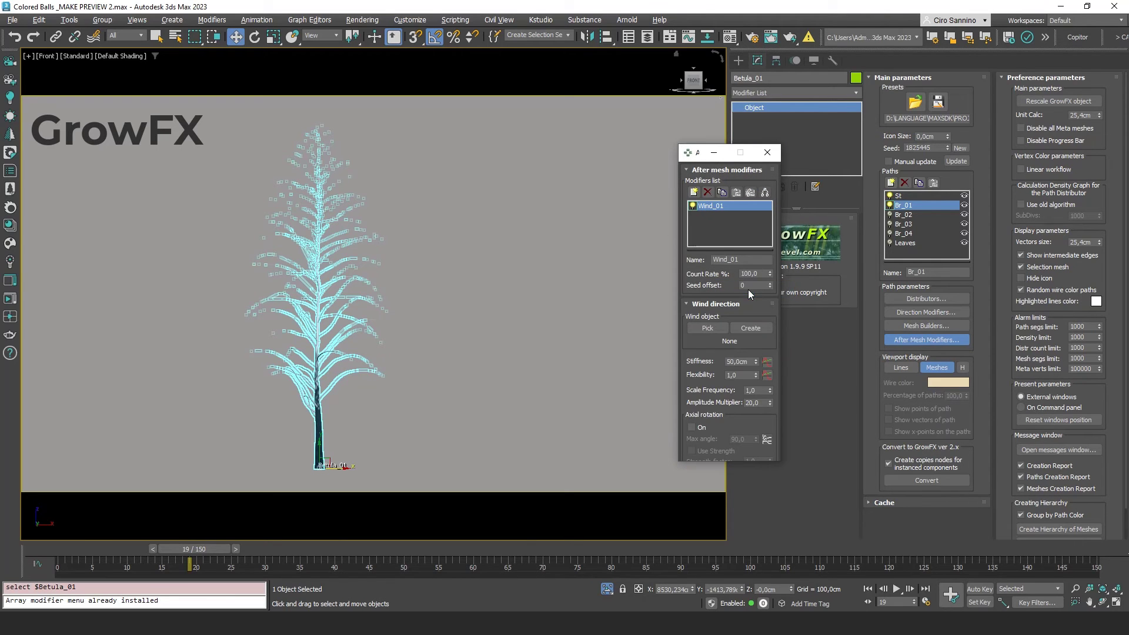
click(392, 458)
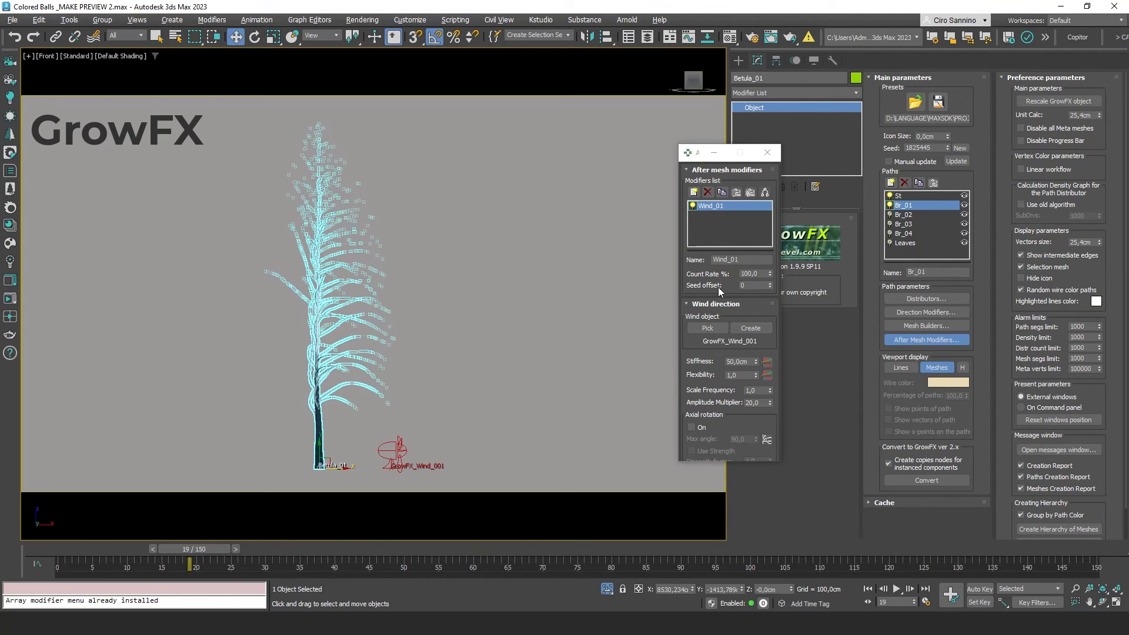
click(773, 154)
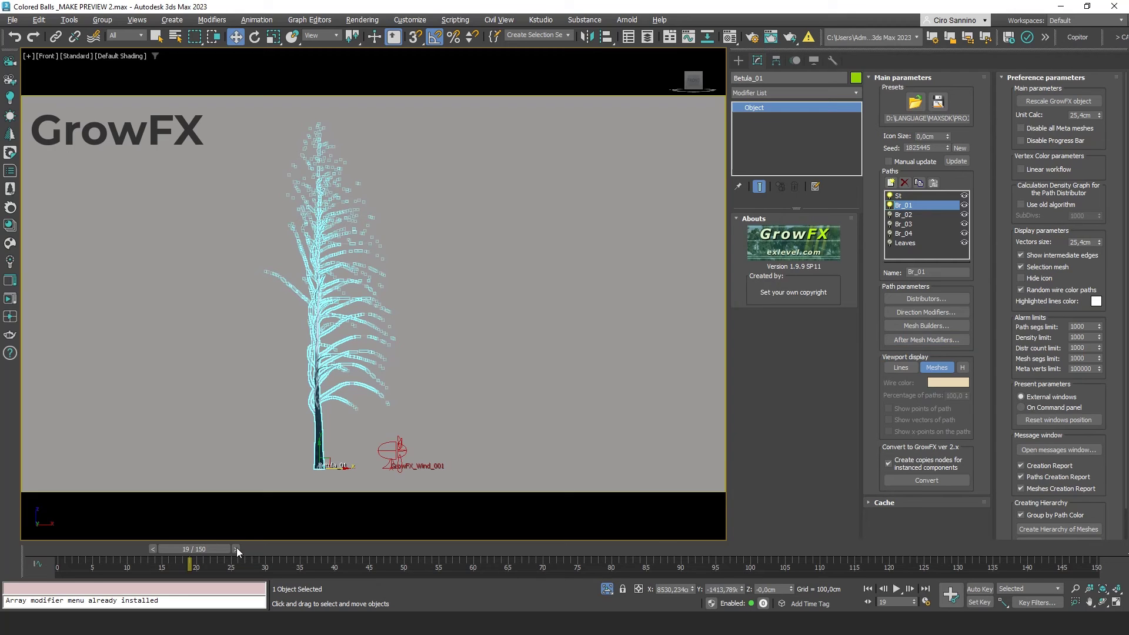
Step: Play the Betula tree's wind animation from frame 0
drag(183, 552, 58, 563)
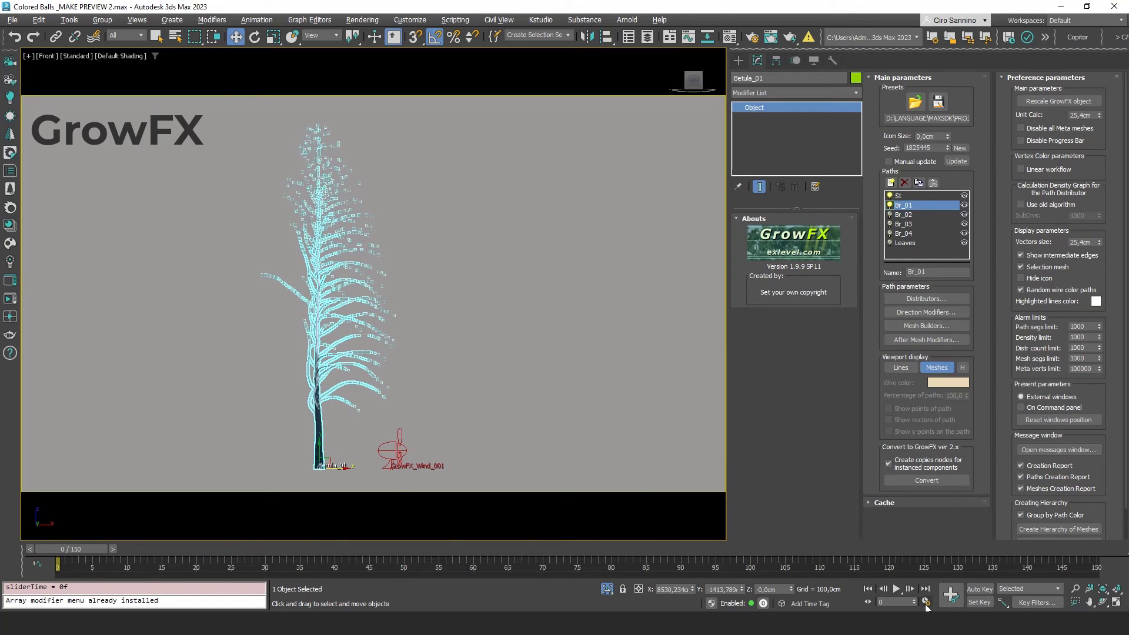
click(897, 589)
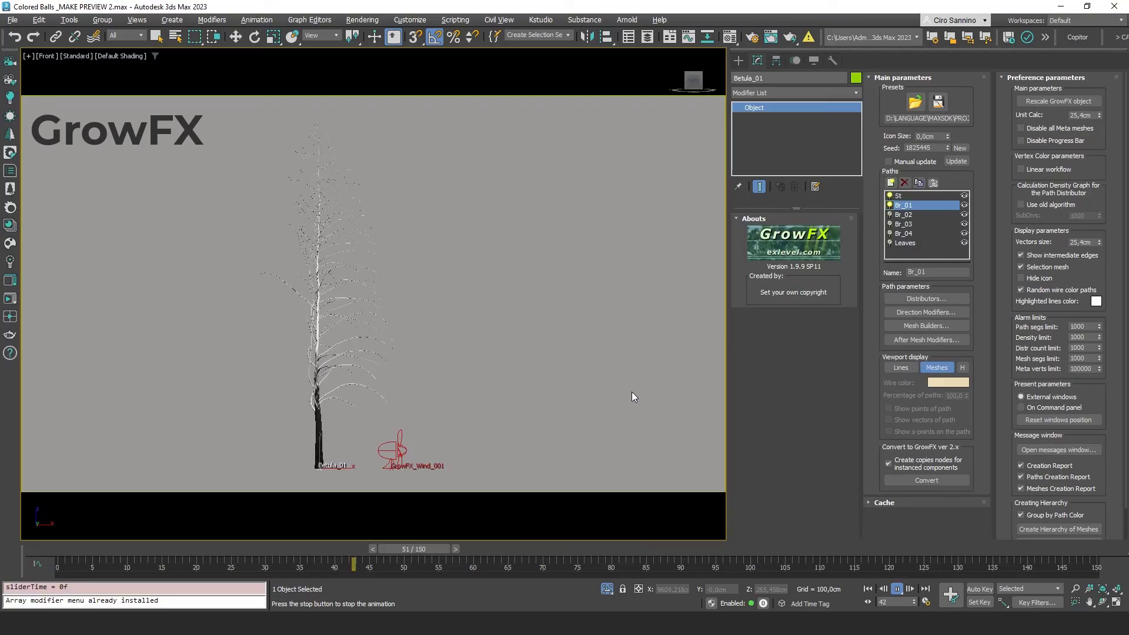